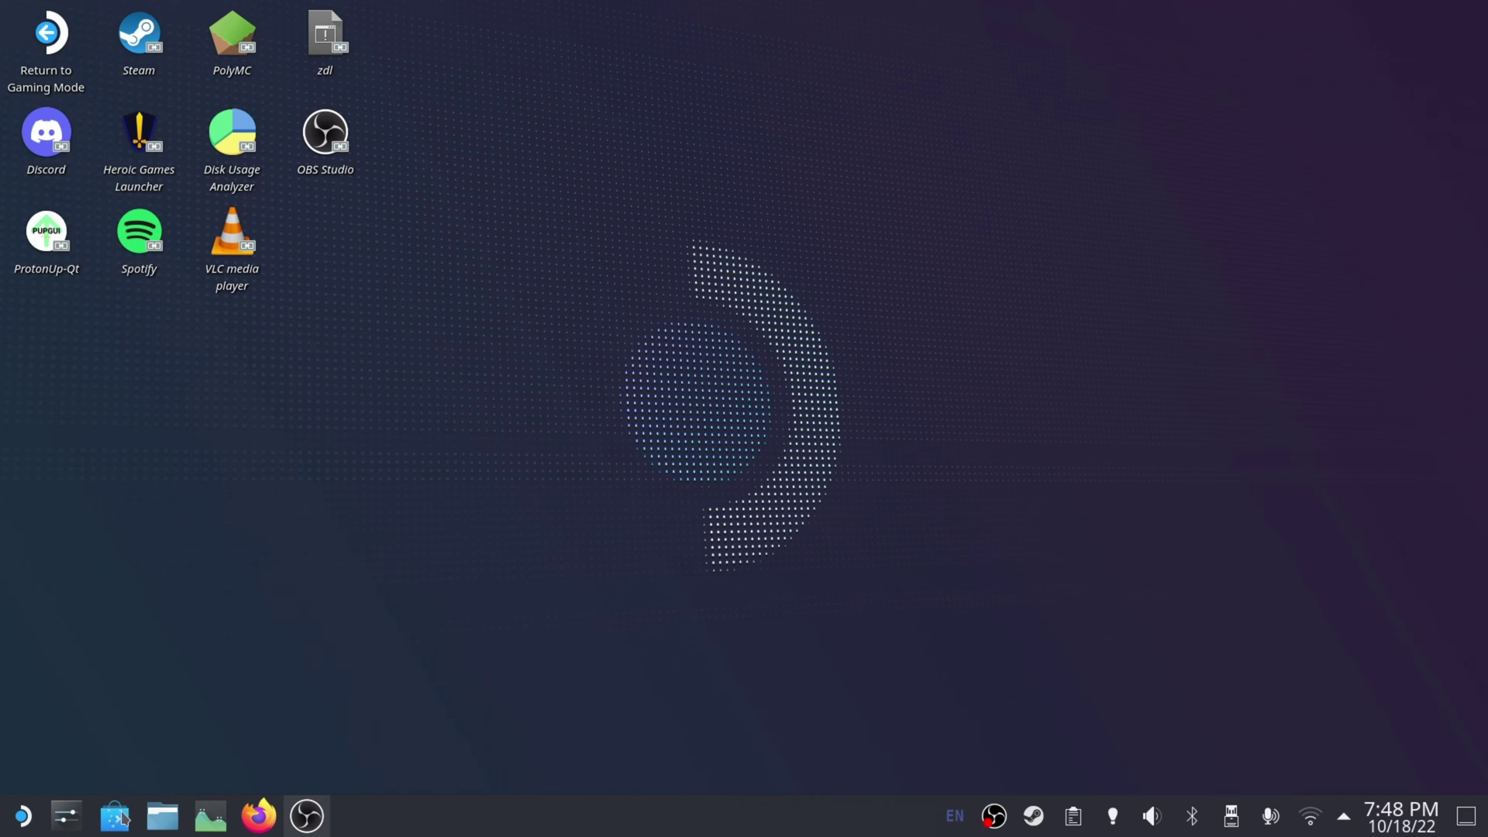
Step: Open Discover's Installed list and bring up the ProtonUp-Qt details page
click(114, 816)
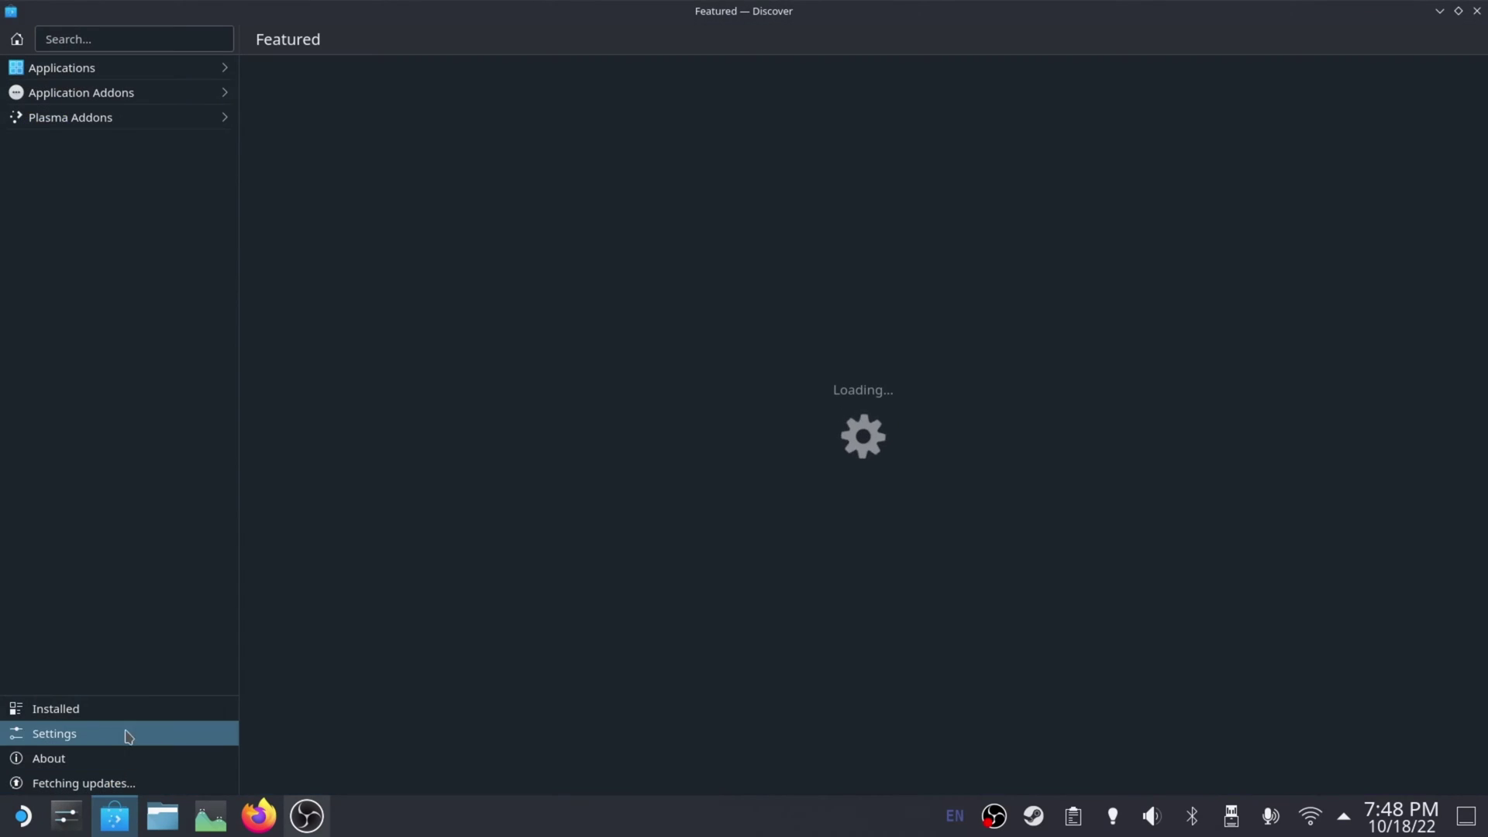
click(107, 710)
scroll(682, 248, down, 1)
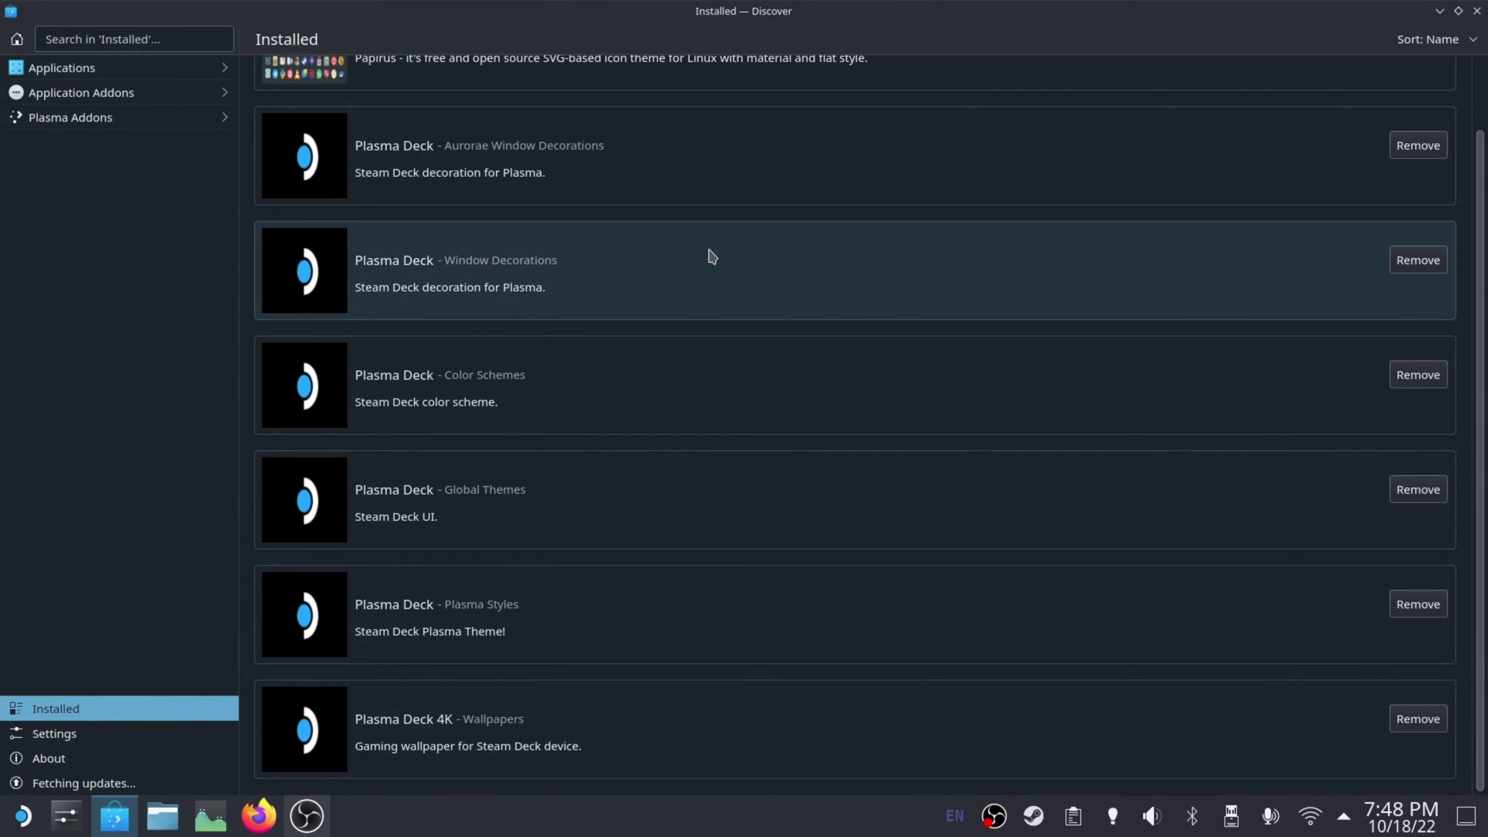
scroll(709, 267, down, 10)
scroll(1482, 721, up, 3)
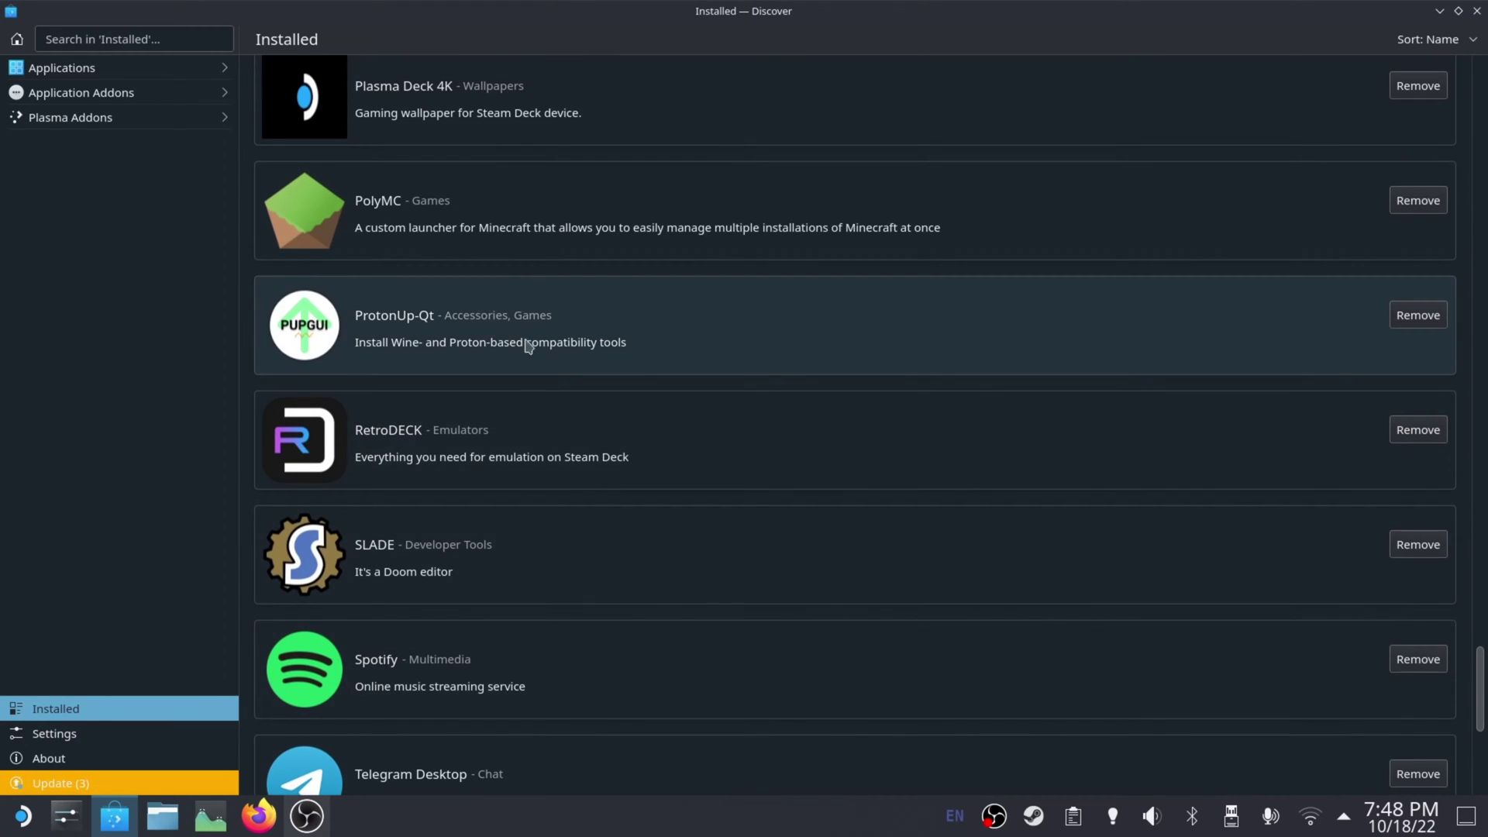
click(612, 335)
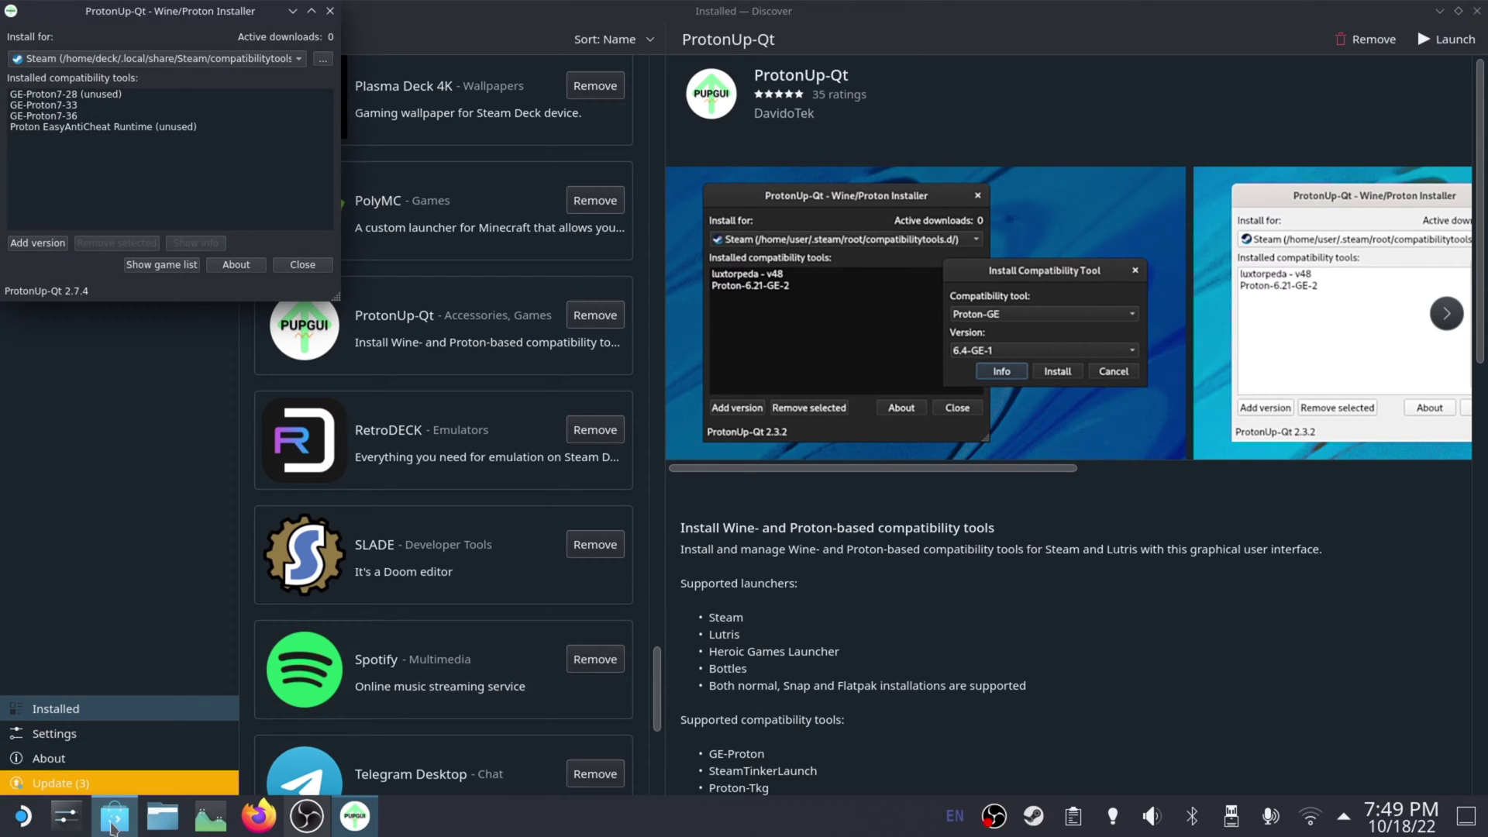
Step: Quit Steam from its tray icon menu
mouse_move(112, 828)
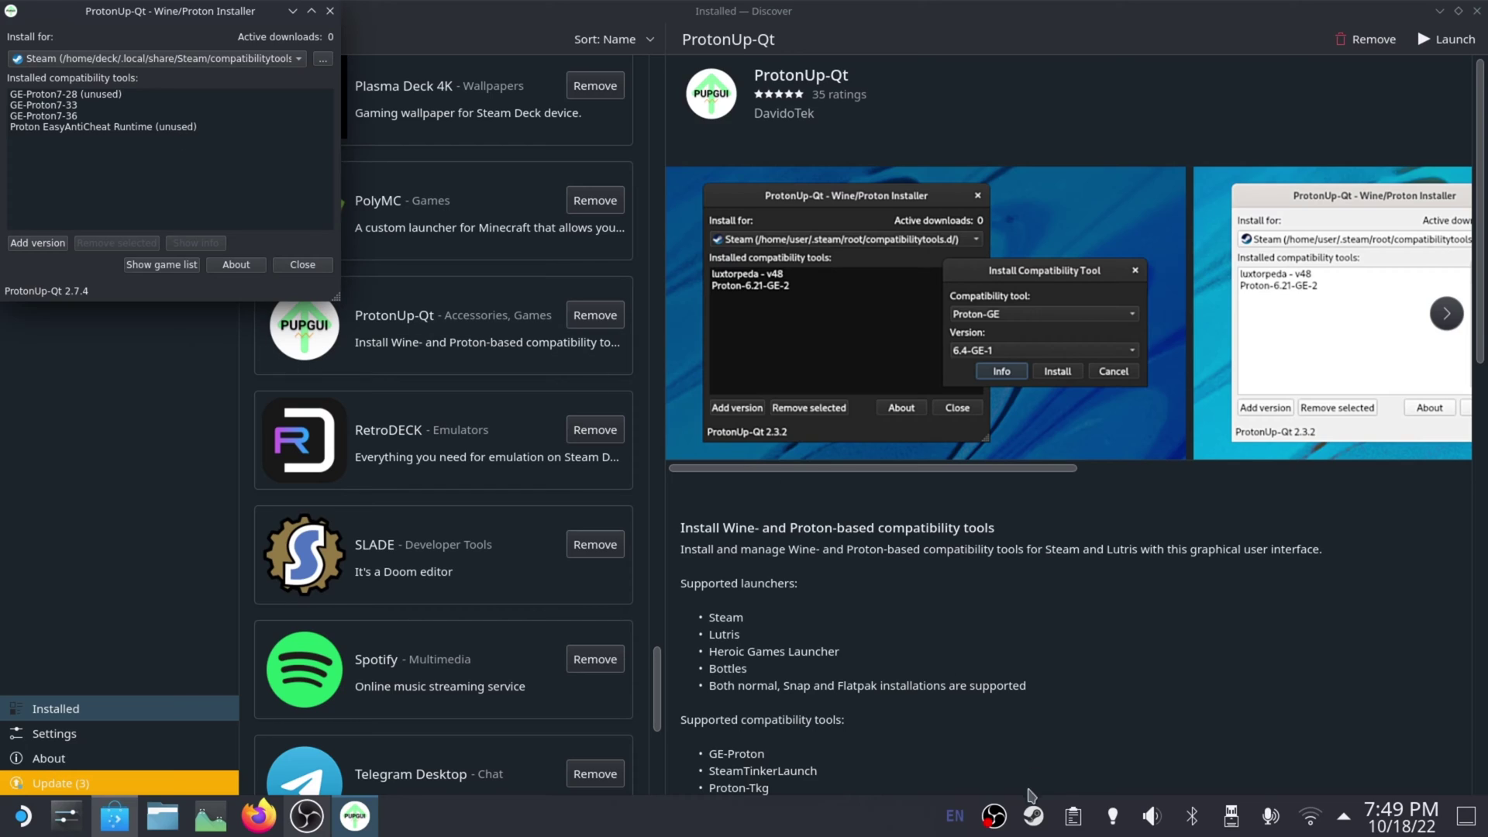
right_click(1038, 823)
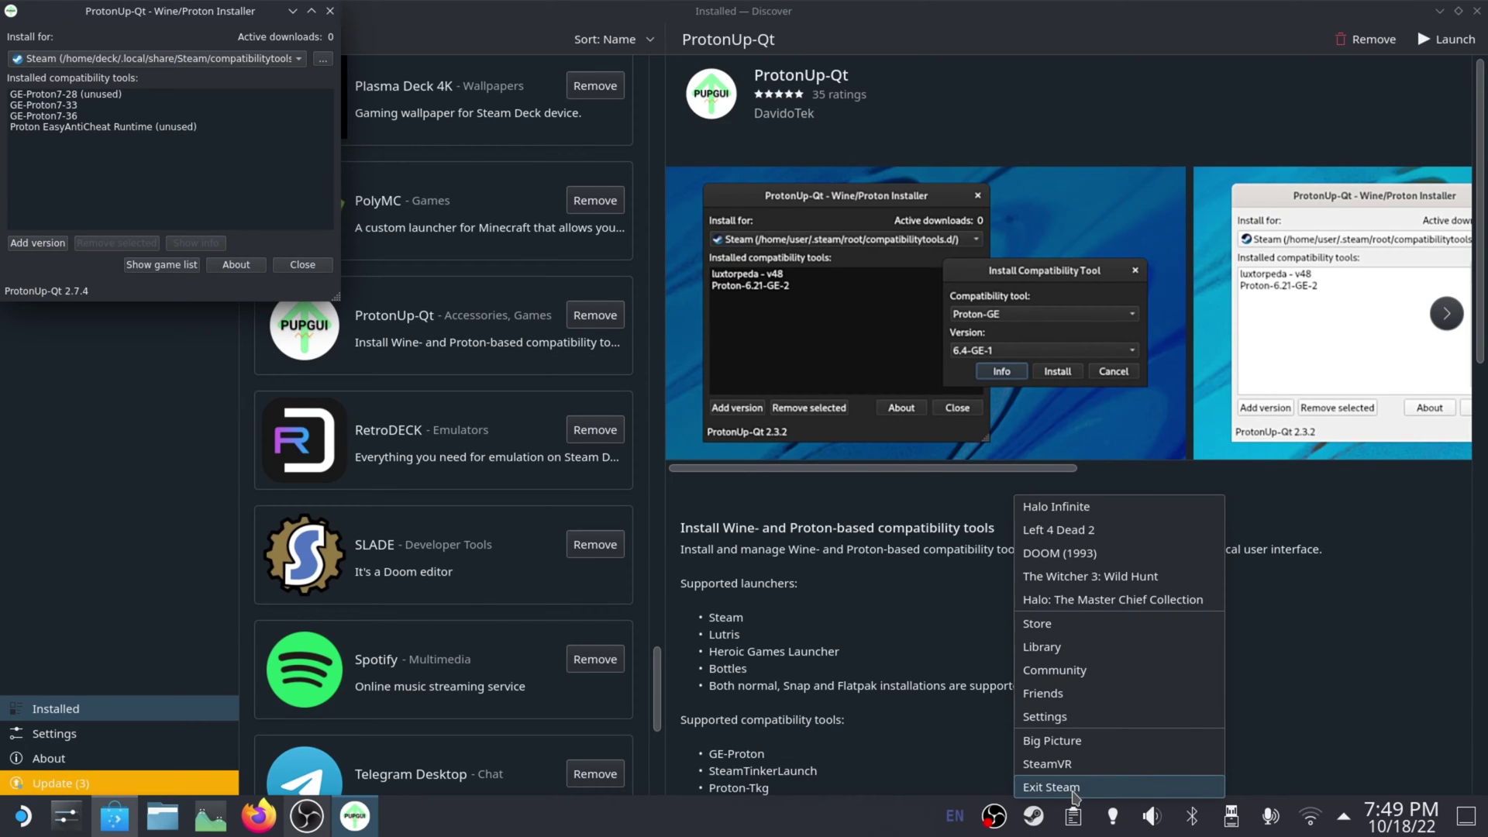
click(1074, 788)
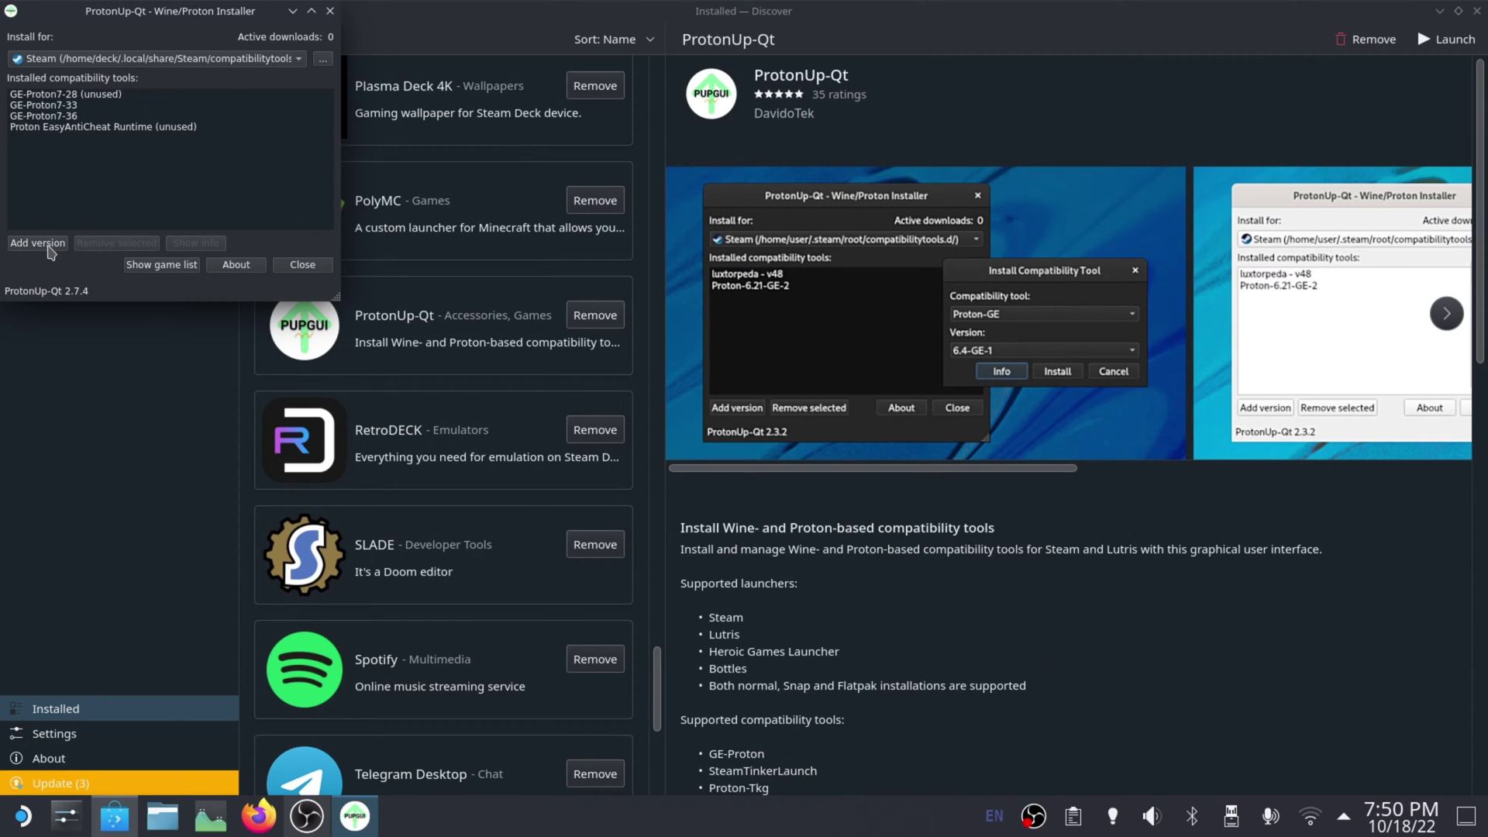
Step: Add GE-Proton version GE-Proton7-37 as a new compatibility tool and install it
click(48, 244)
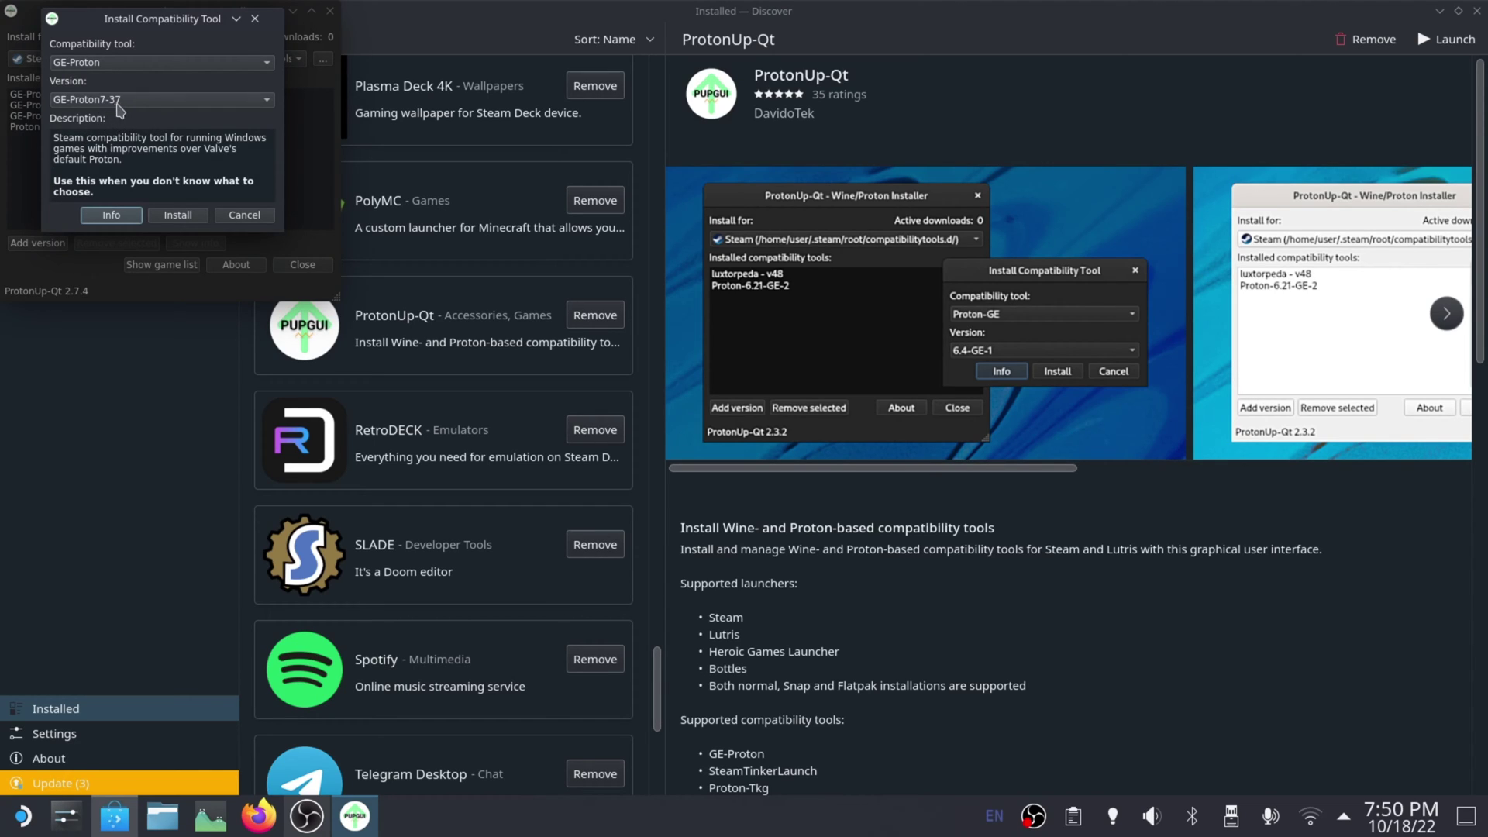
click(120, 101)
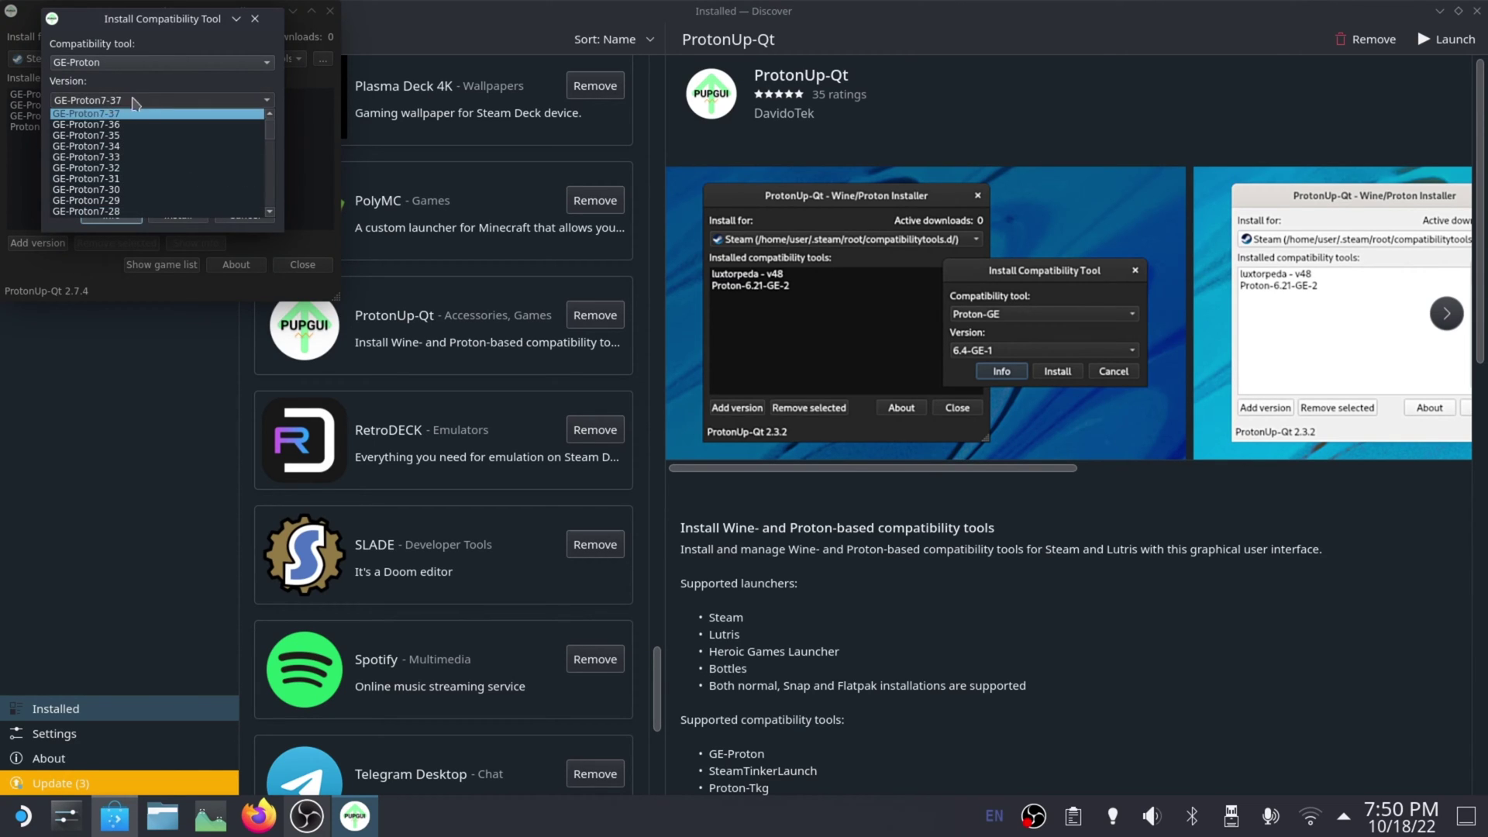
scroll(124, 155, down, 12)
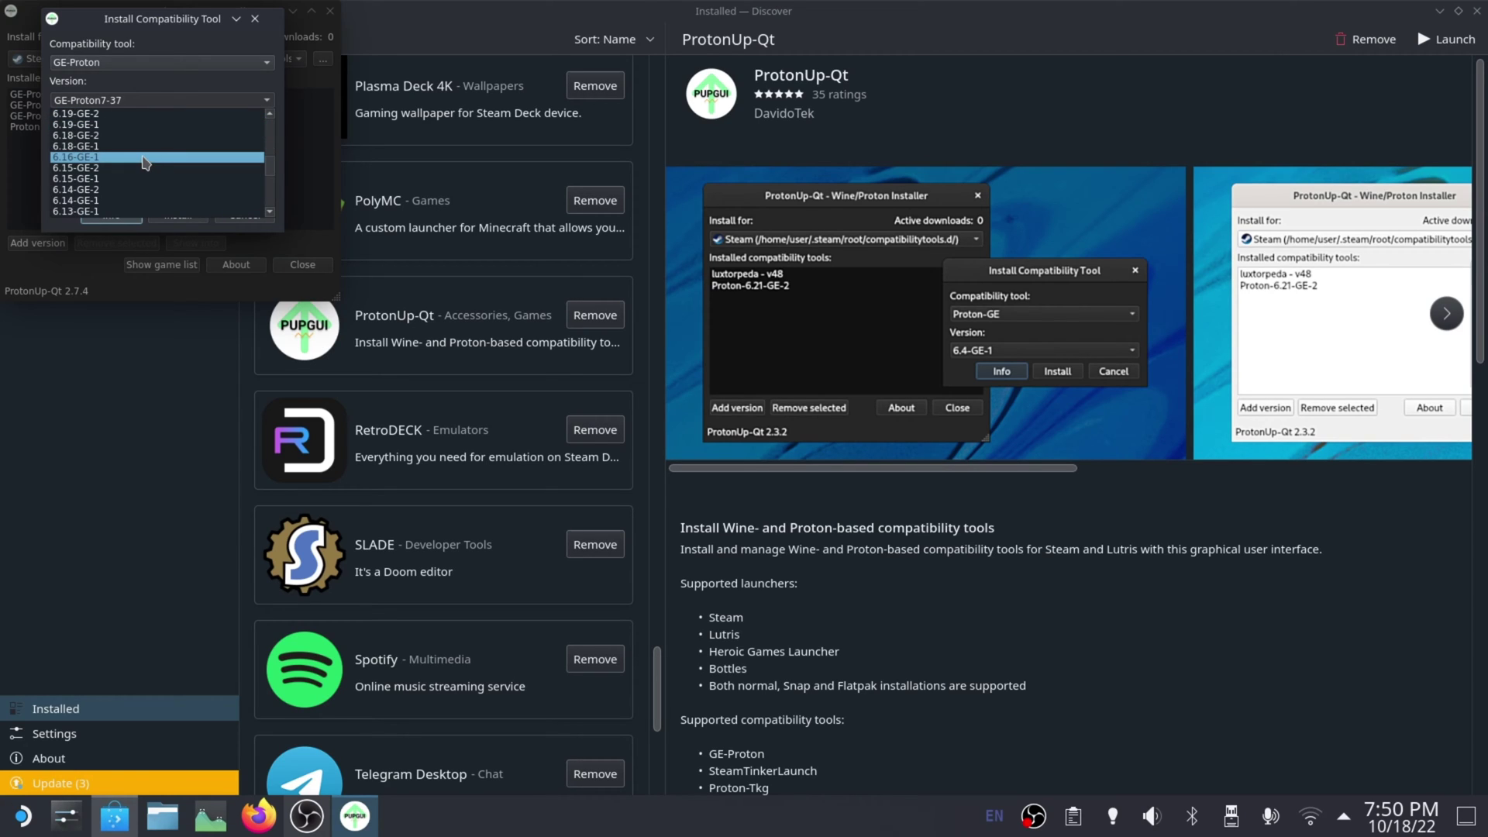
scroll(143, 161, up, 12)
click(145, 113)
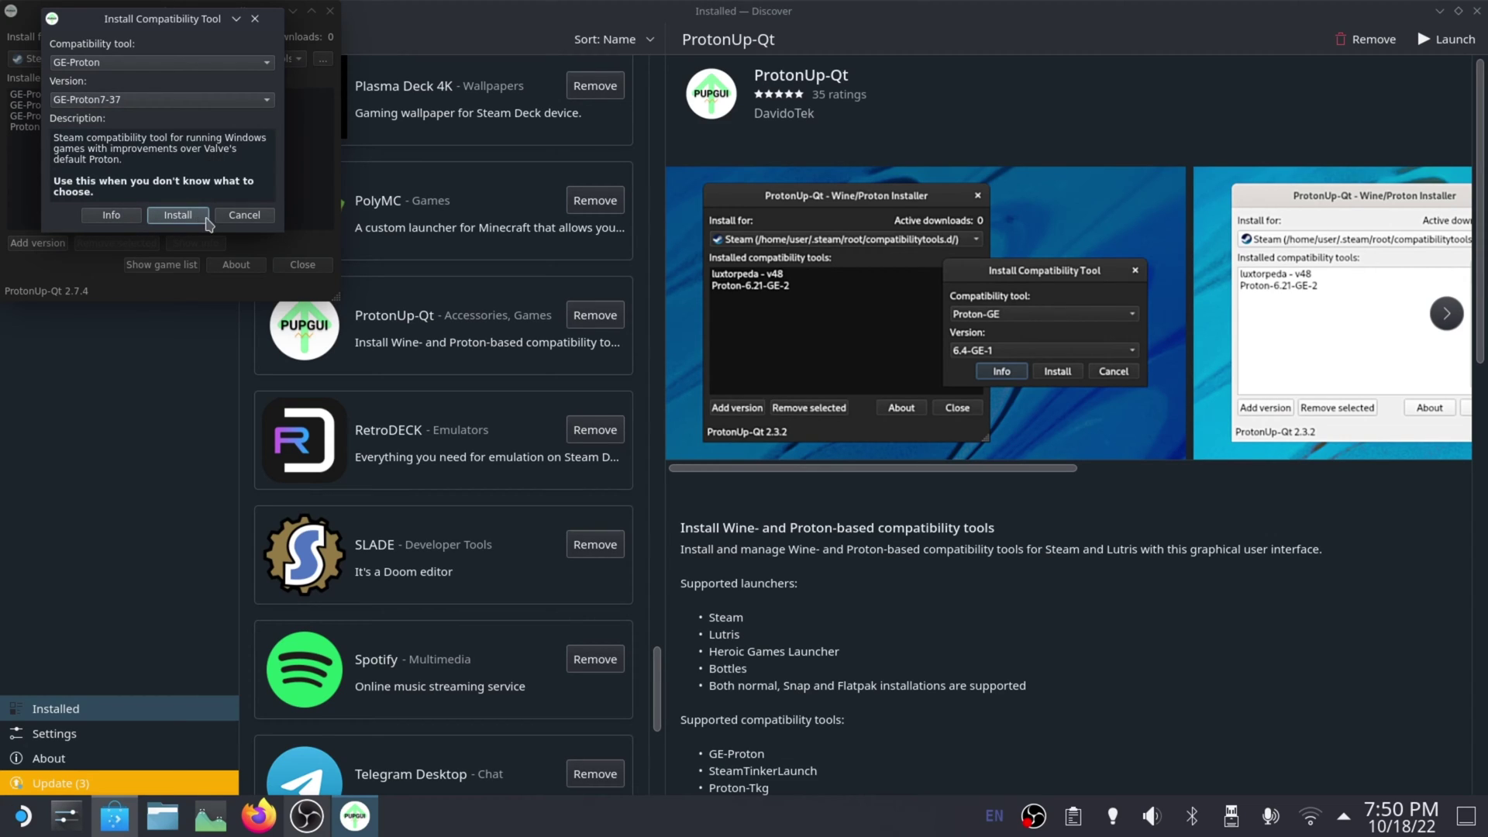
click(177, 215)
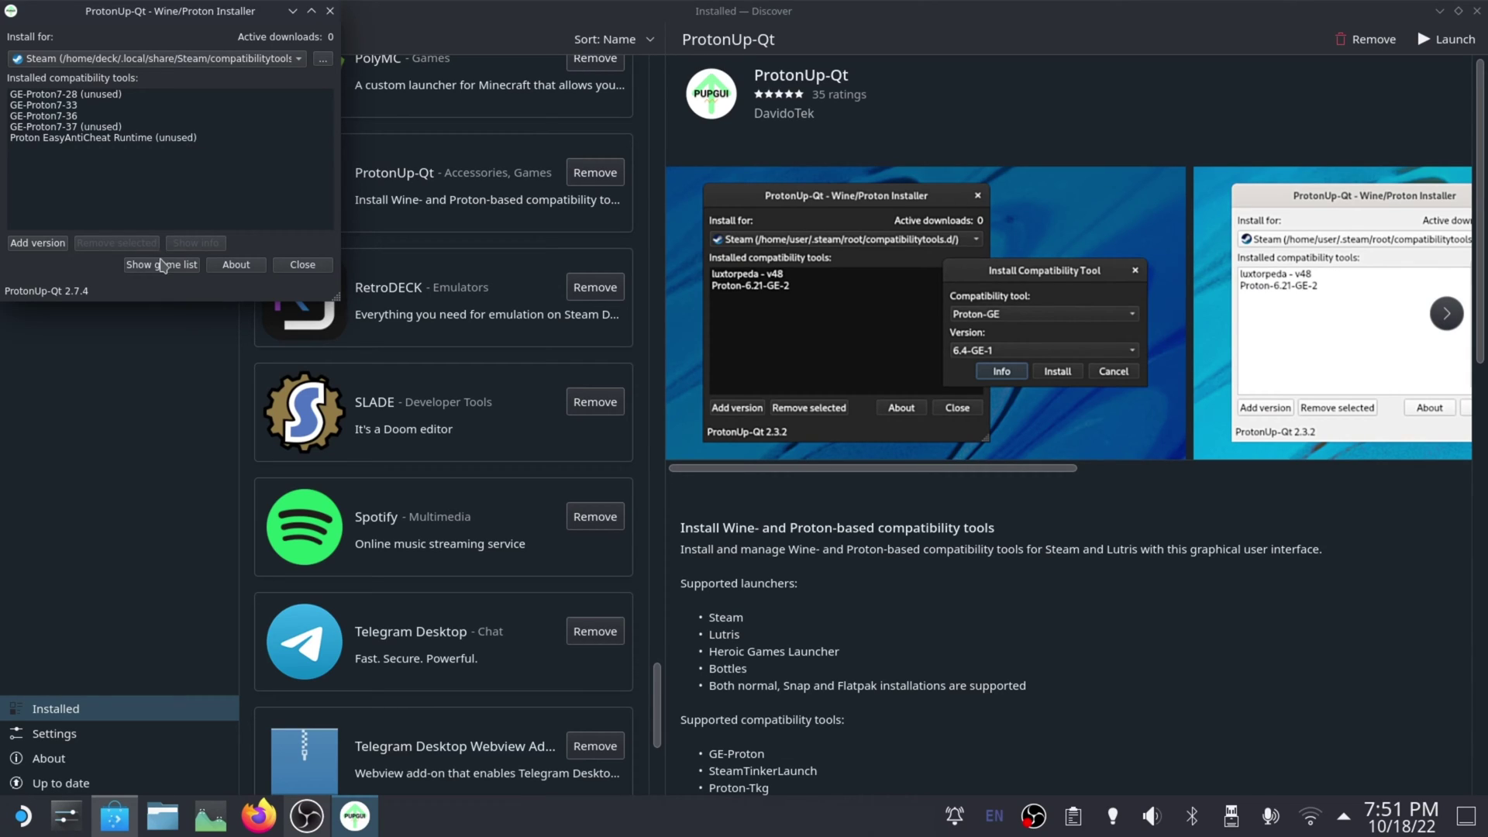
Step: In the game list, set Wee Tanks!'s compatibility tool to GE-Proton7-37 and apply
click(162, 265)
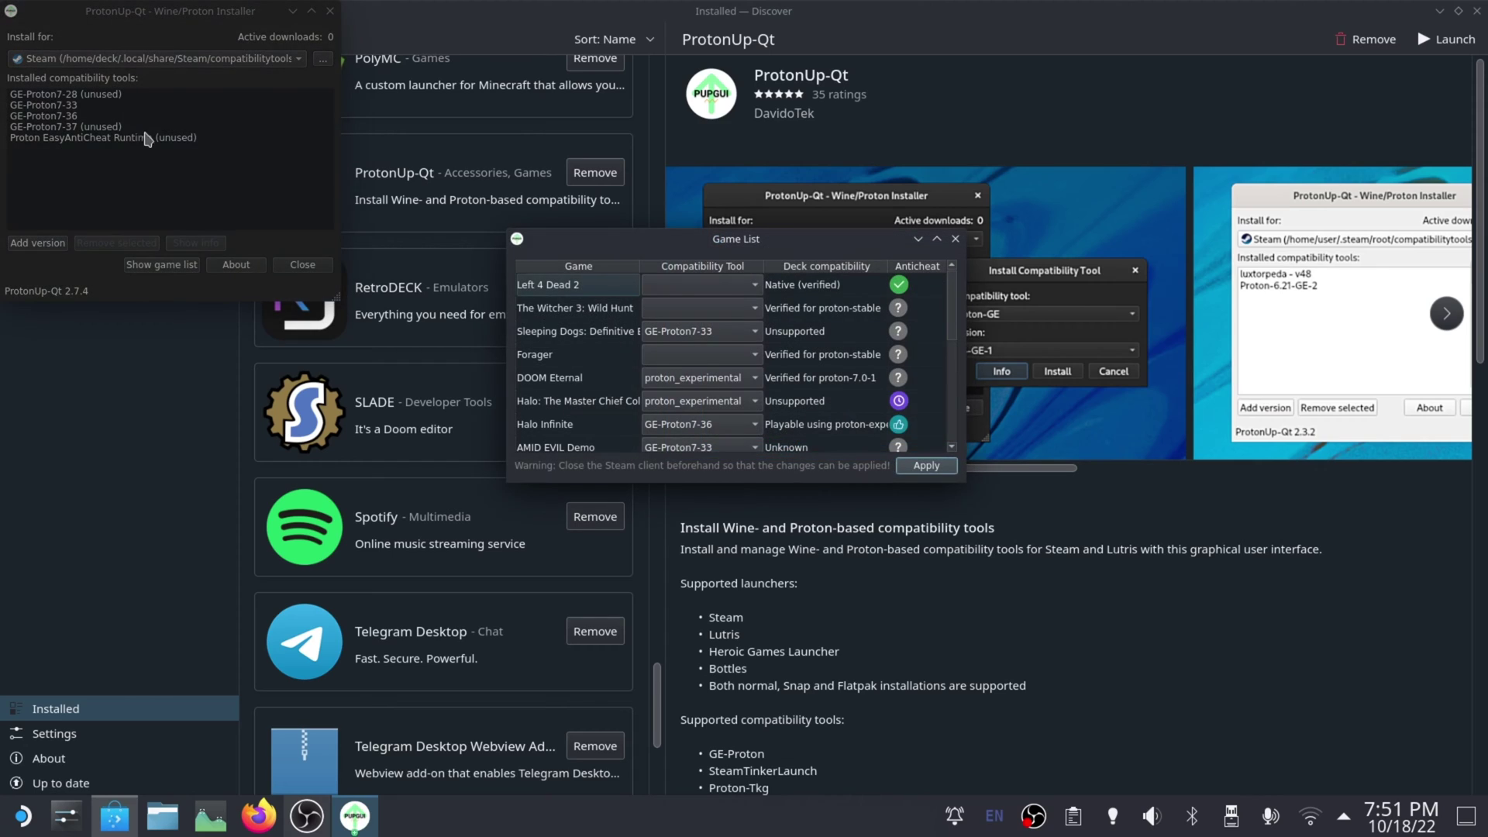
scroll(612, 414, down, 3)
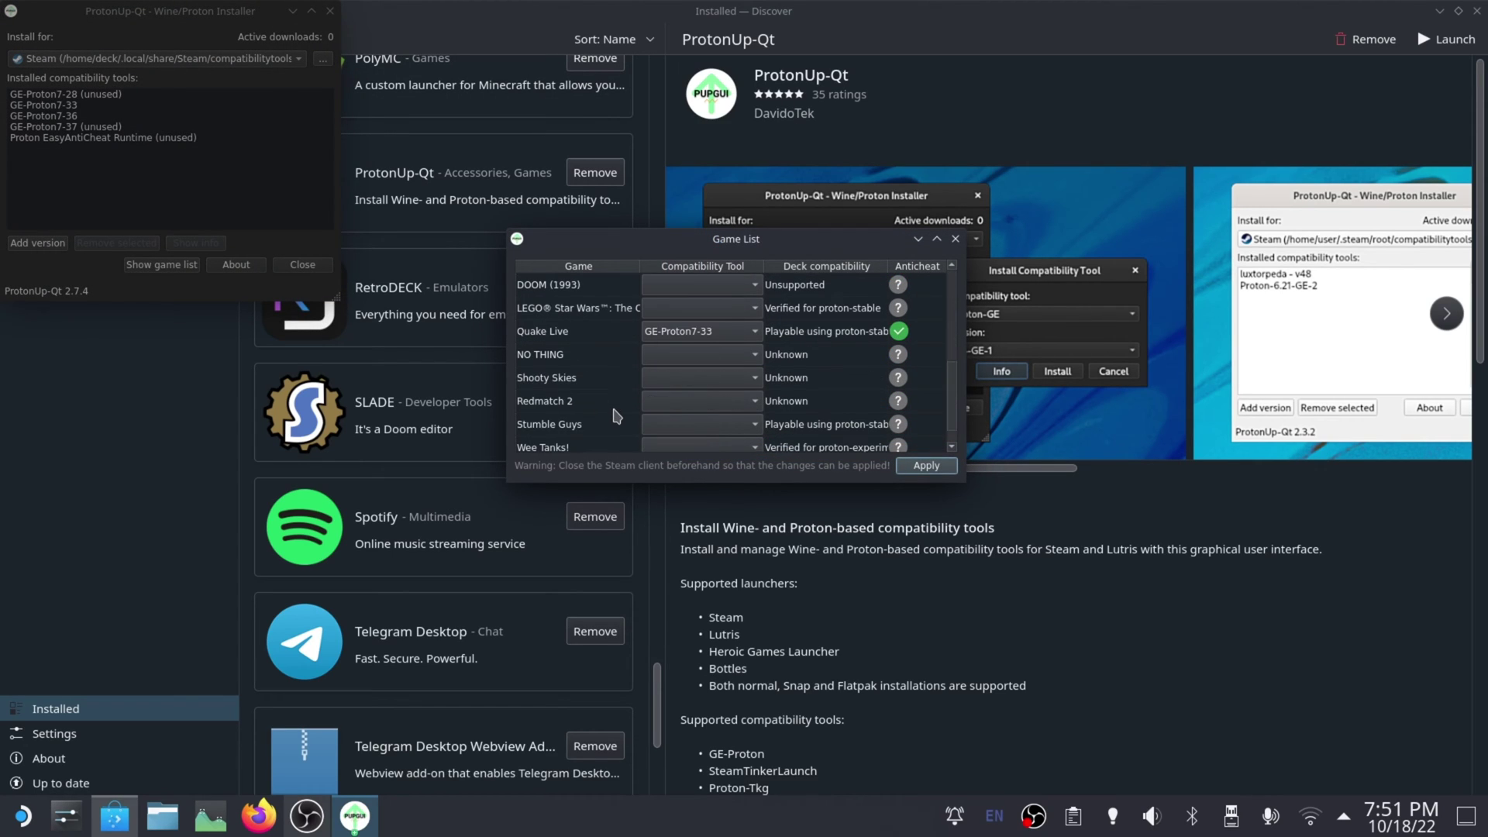
scroll(614, 410, down, 1)
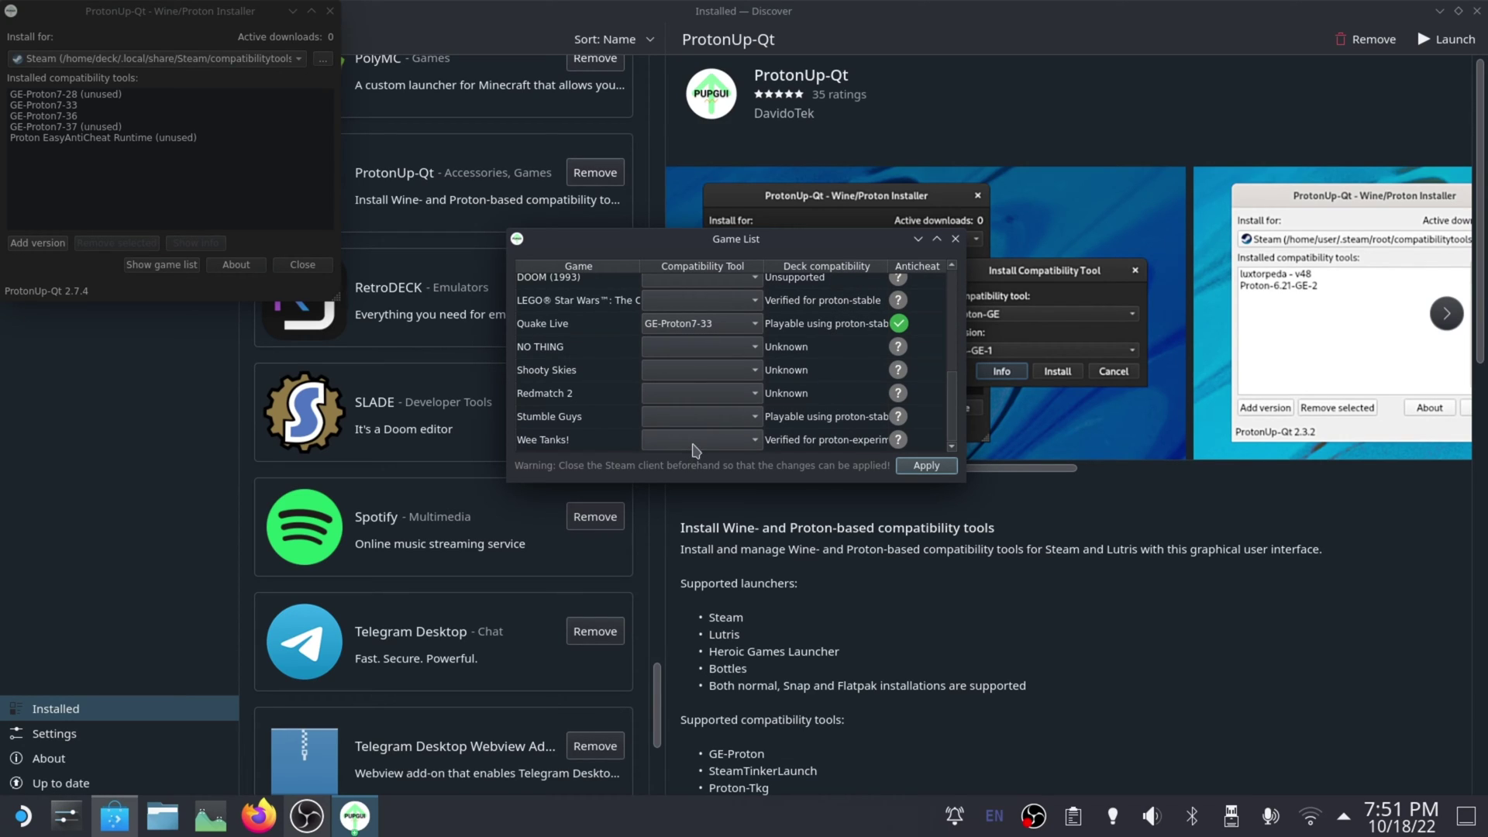
click(692, 440)
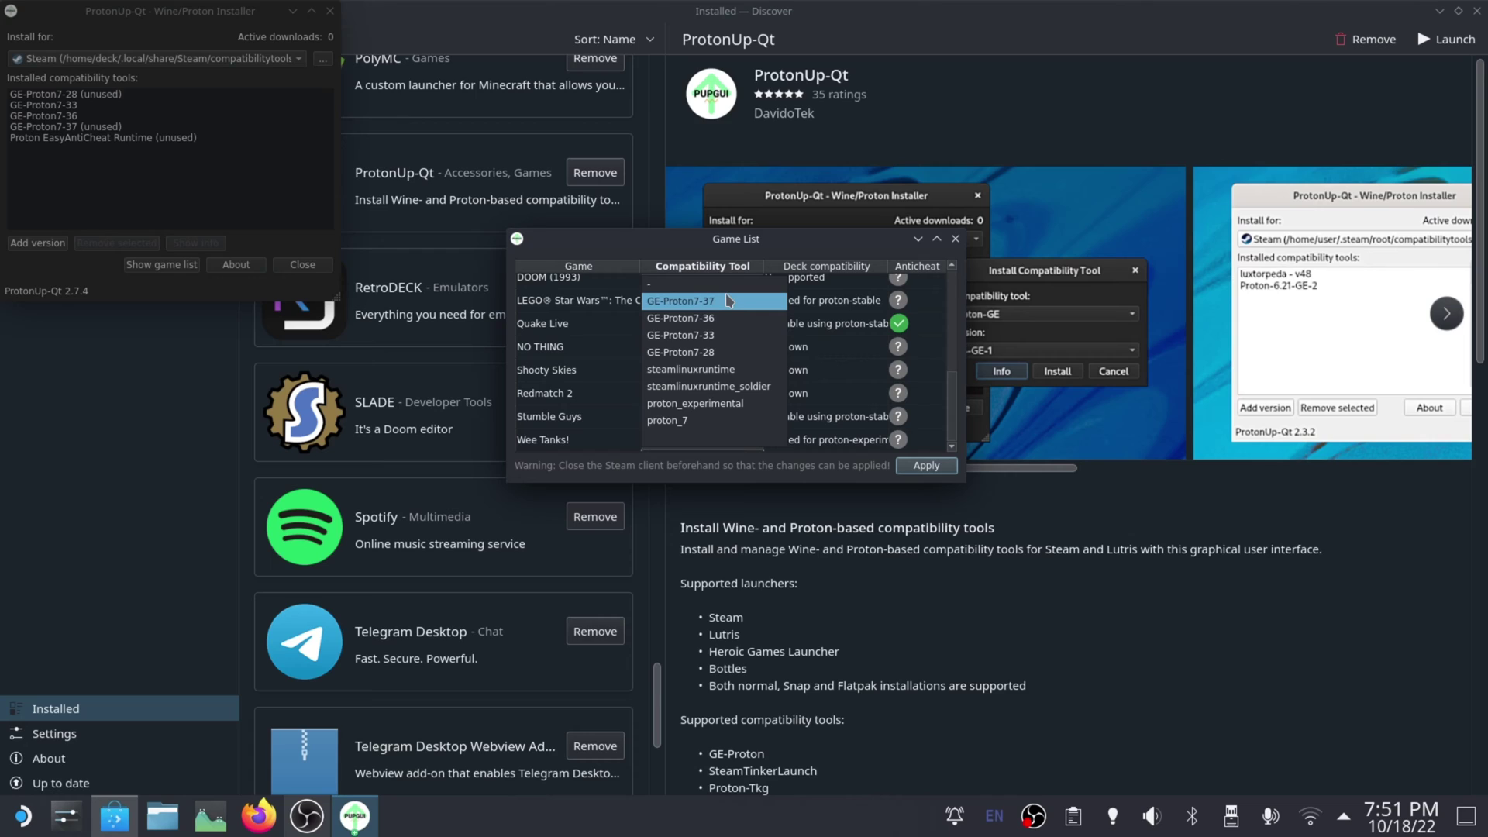
click(729, 301)
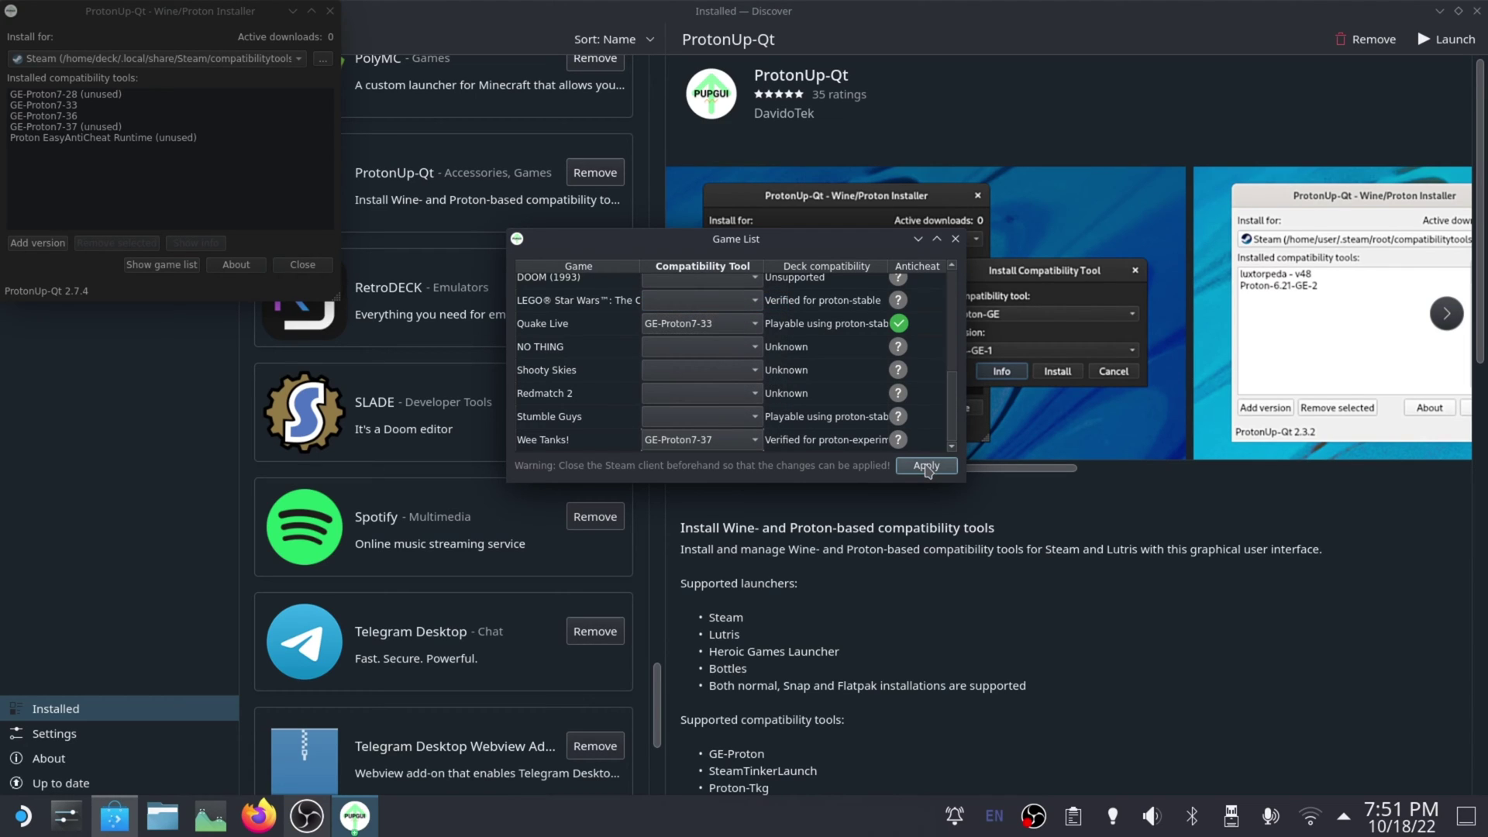
click(925, 466)
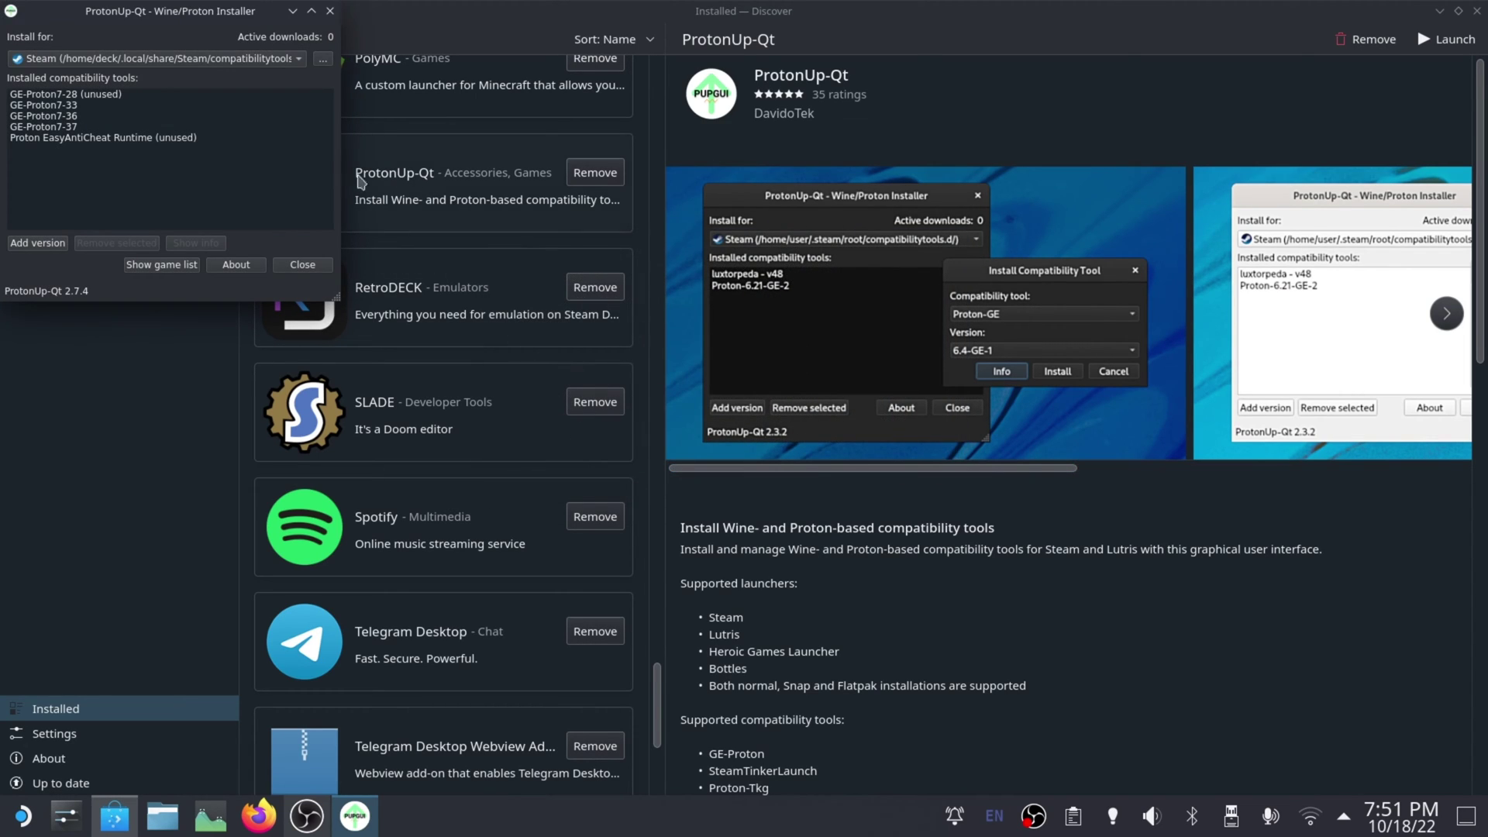
Step: Close ProtonUp-Qt, clear the desktop and relaunch Steam
click(304, 265)
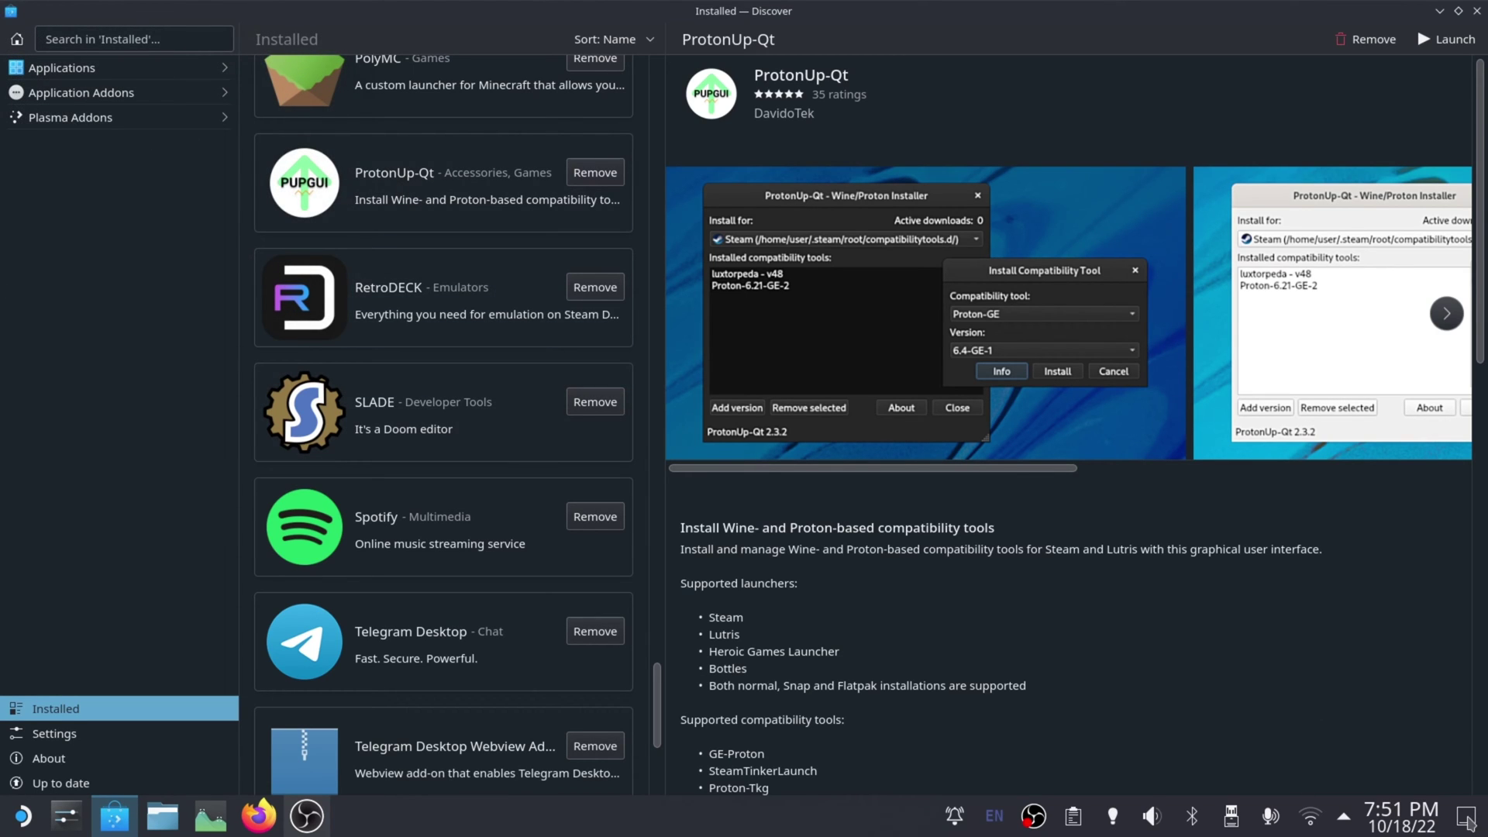
click(1467, 817)
click(140, 39)
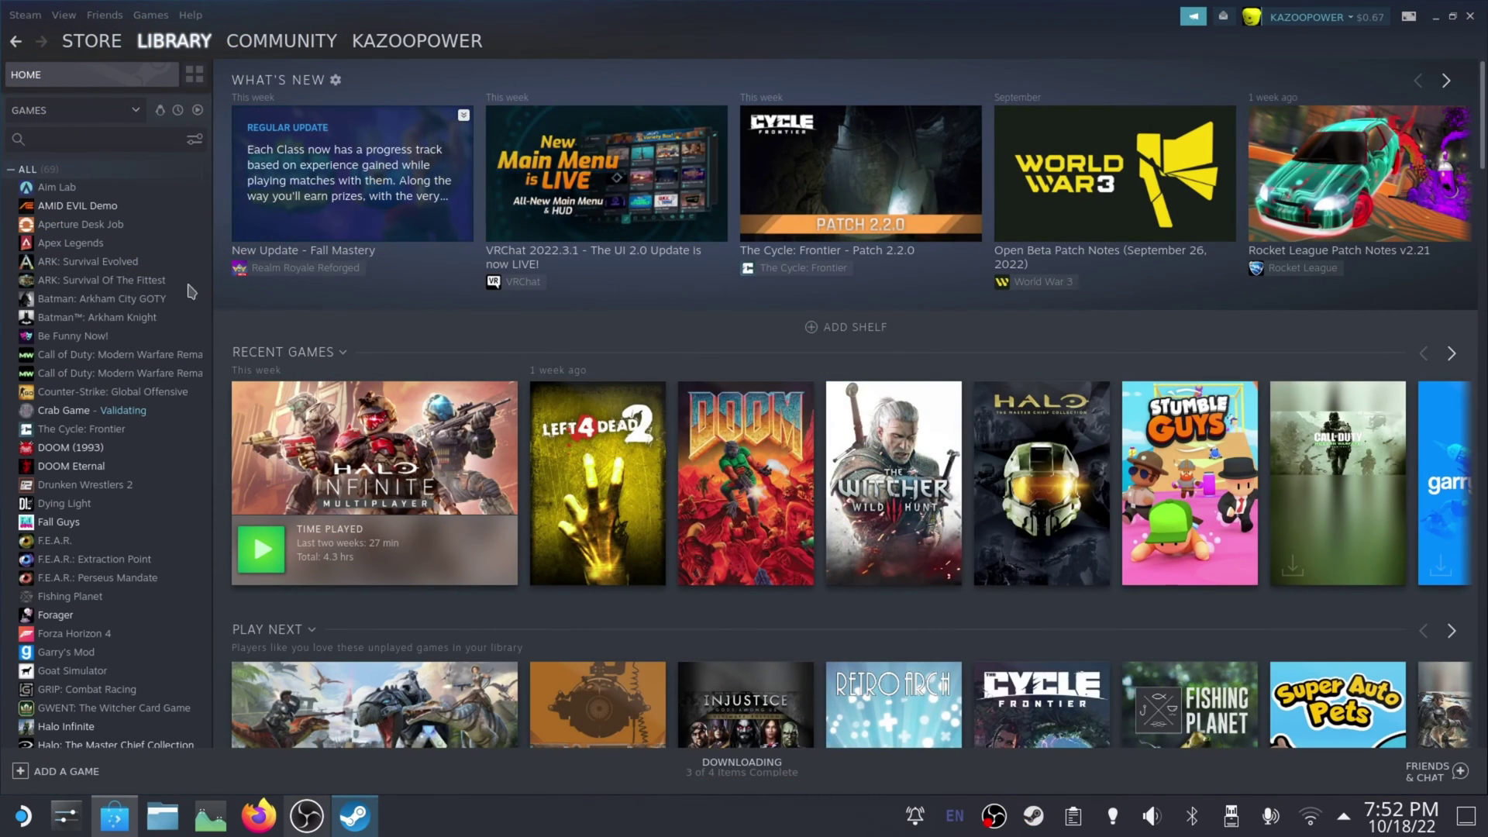
Step: Open the Wee Tanks! library page from the Games sidebar and bring up its options
scroll(135, 442, down, 10)
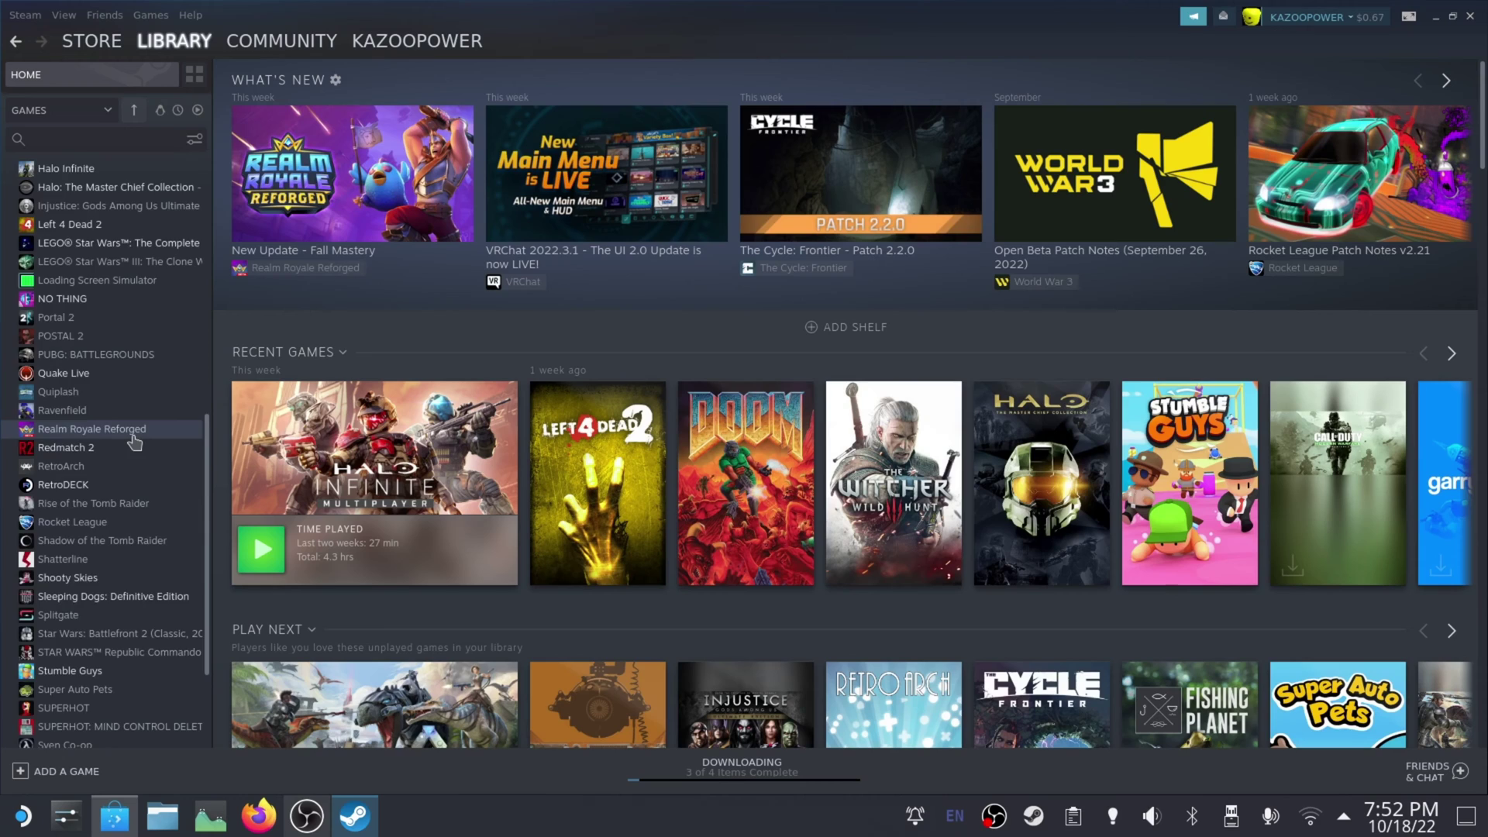
scroll(135, 441, down, 3)
click(105, 689)
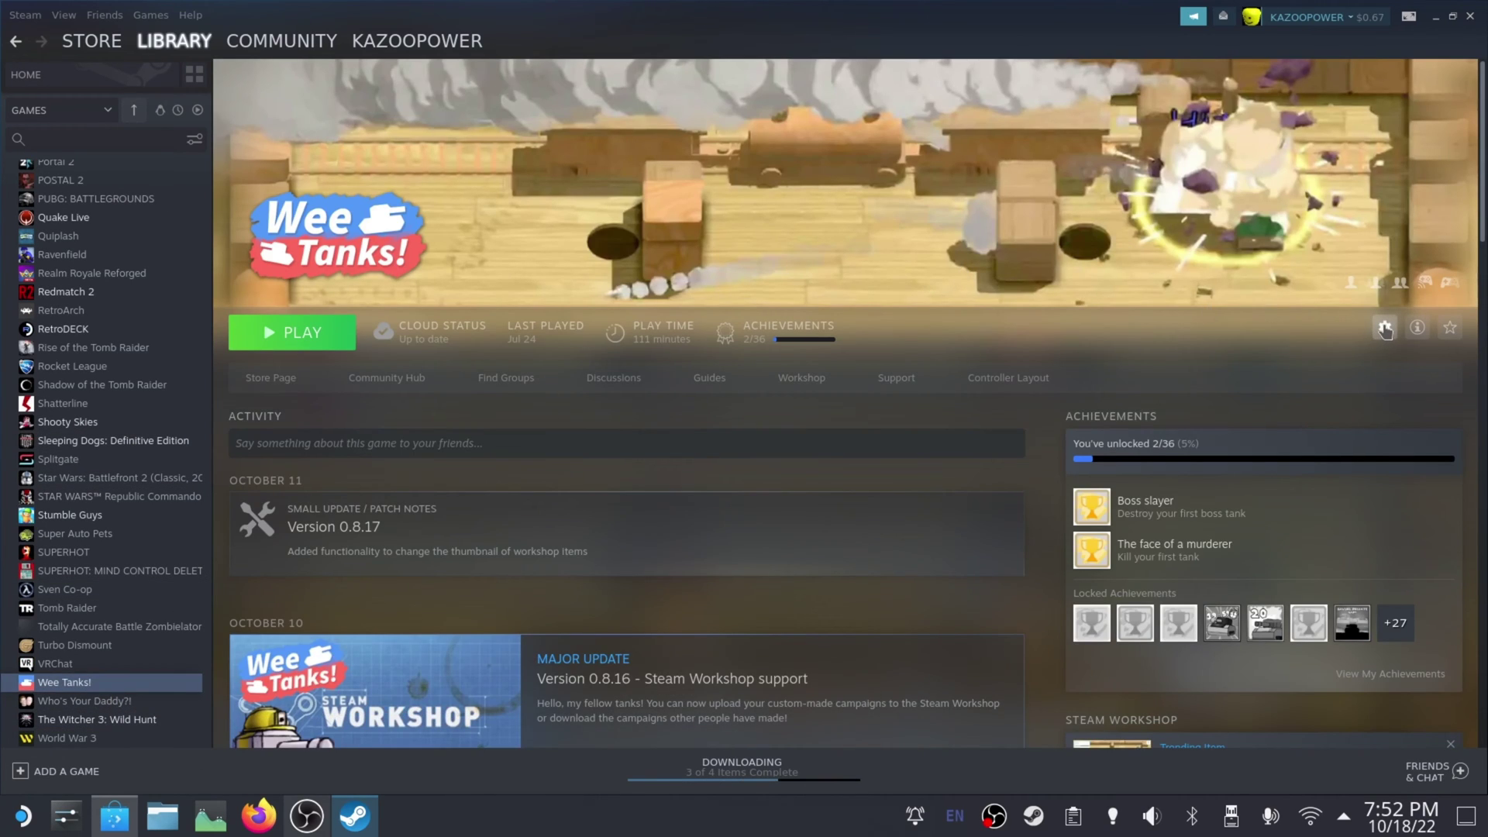
right_click(109, 684)
click(139, 678)
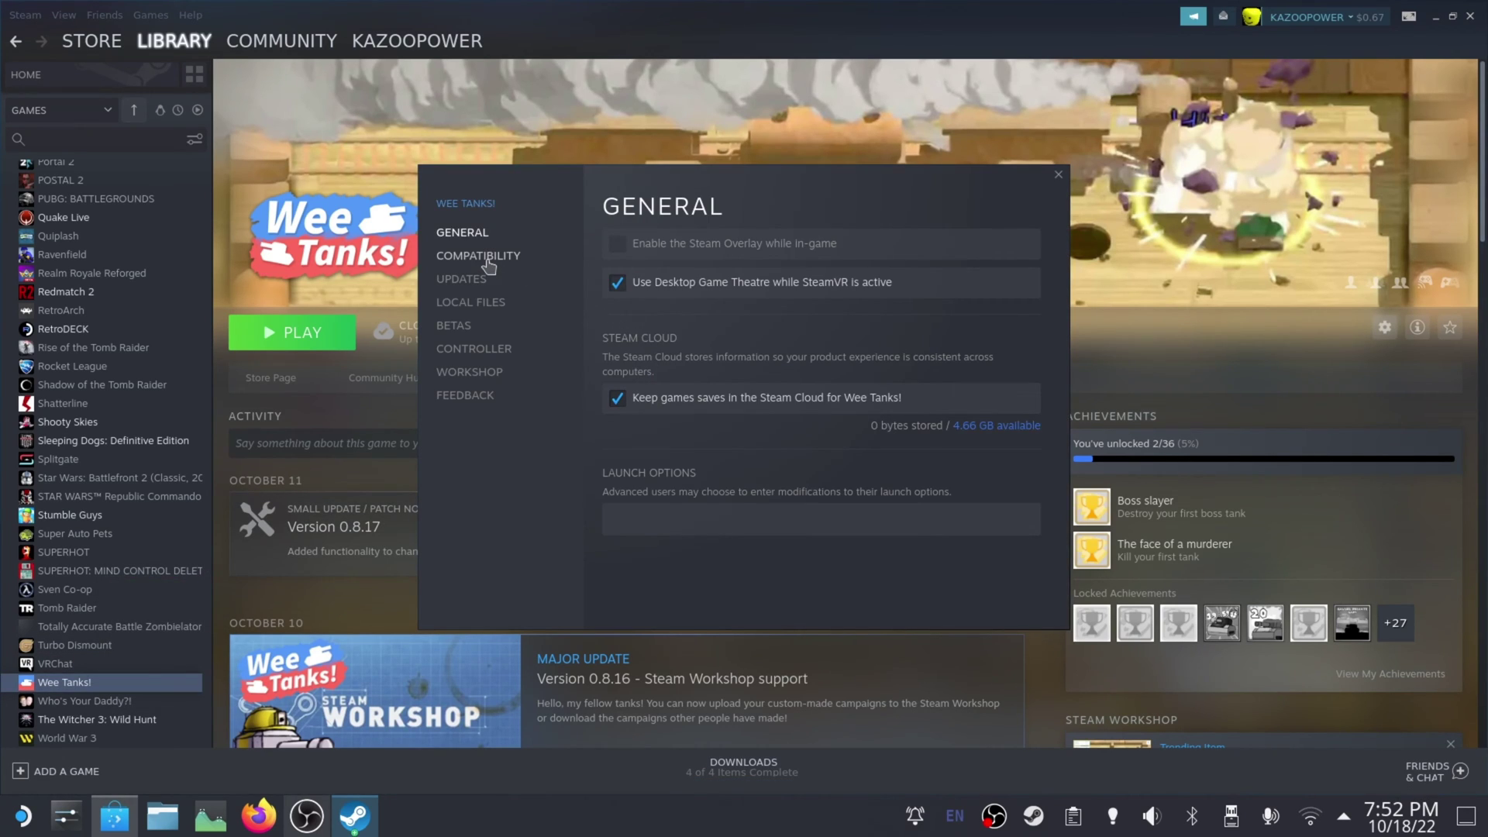
click(488, 260)
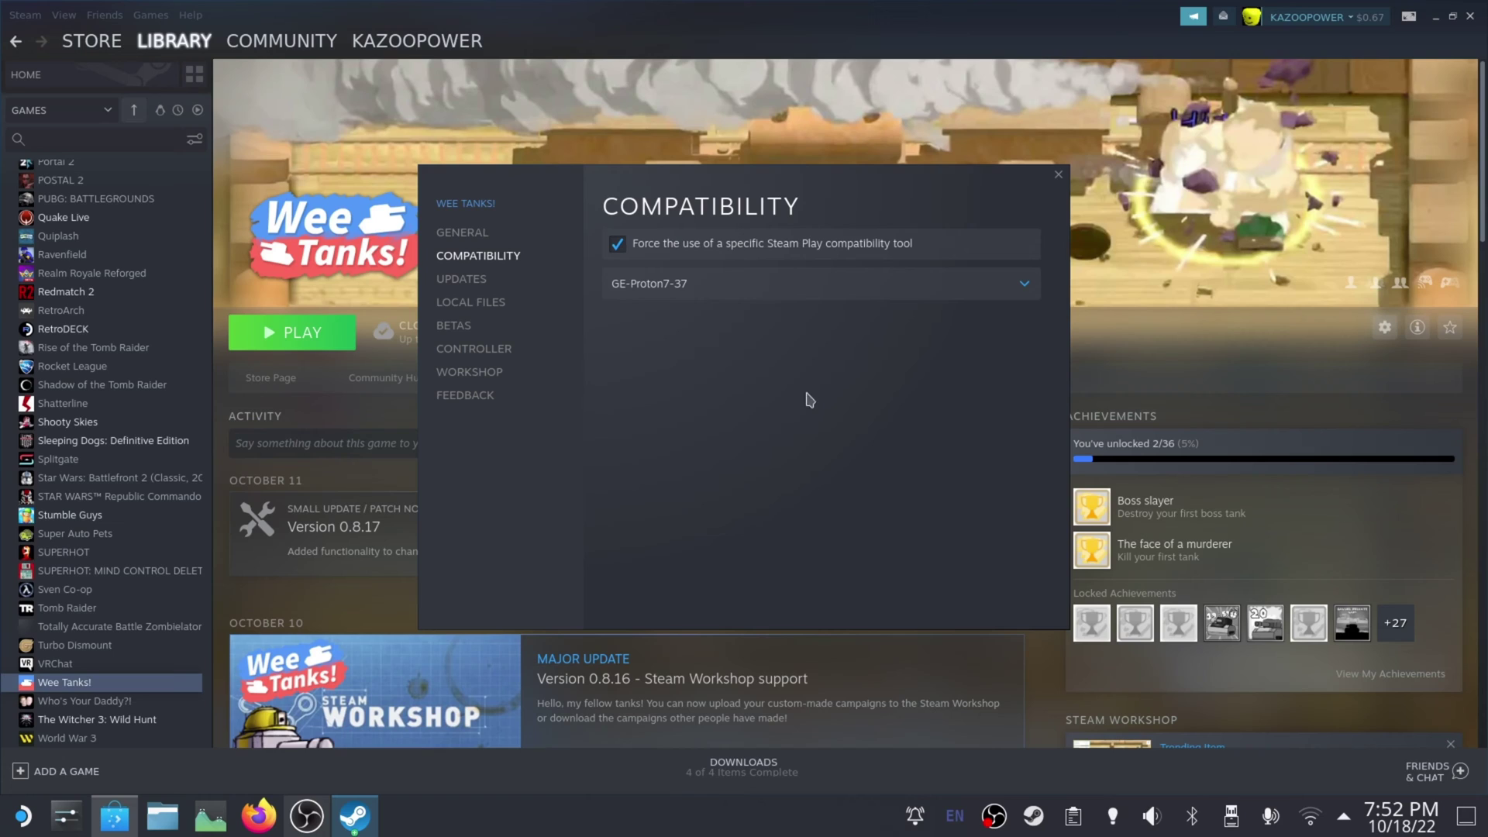
click(699, 287)
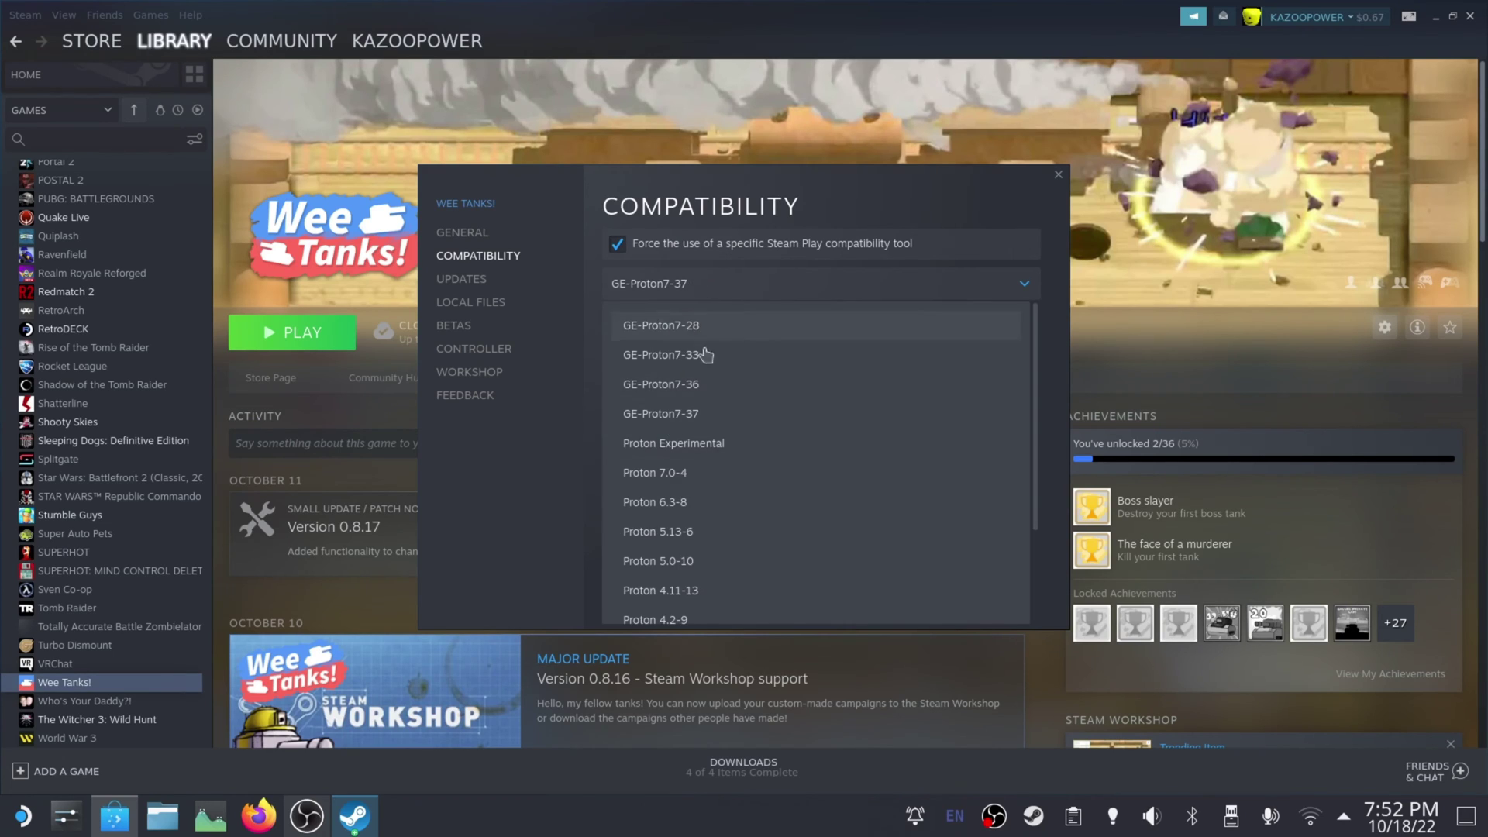
click(691, 411)
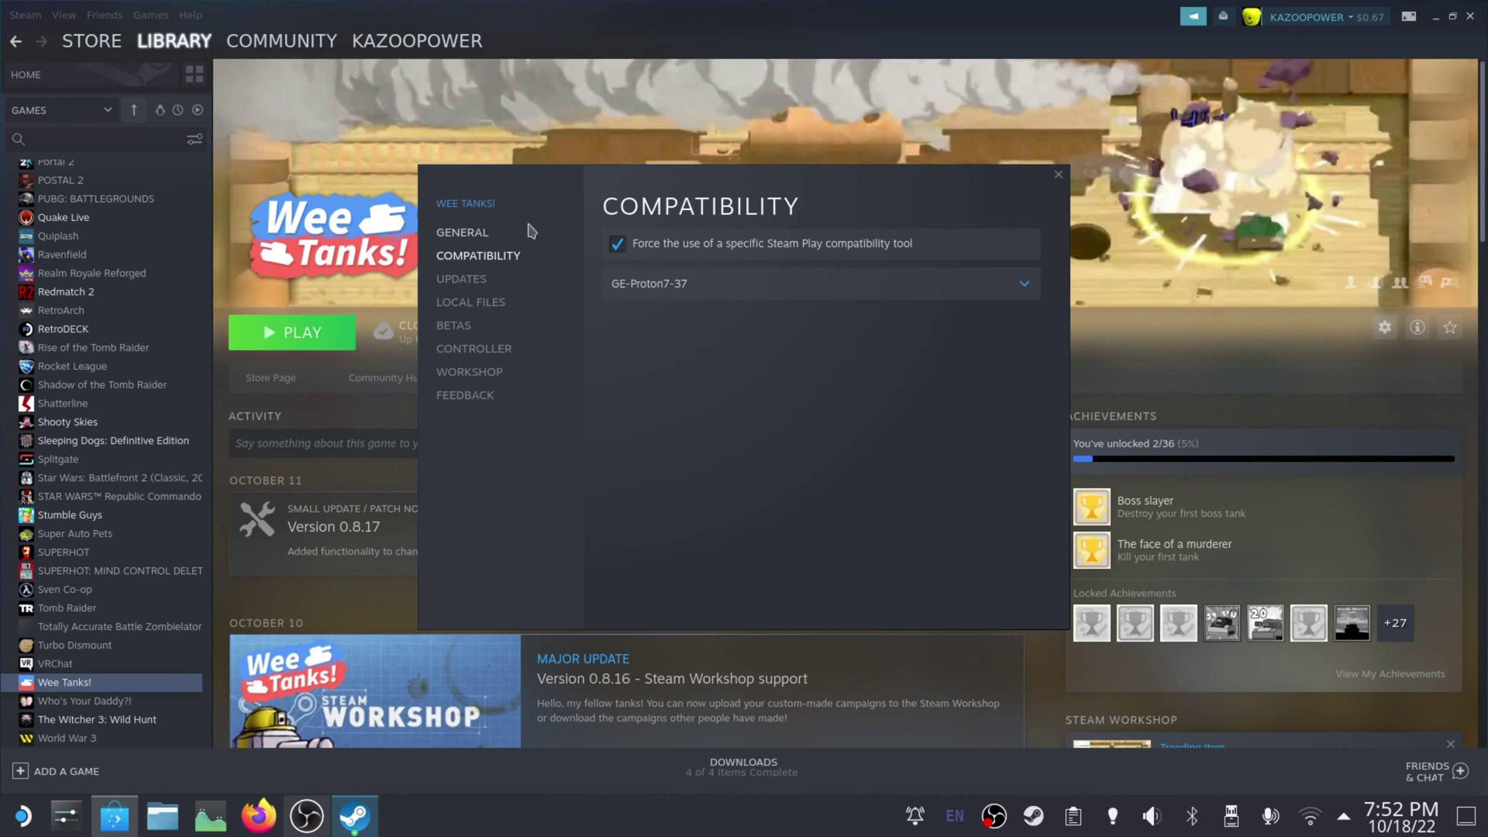
click(482, 236)
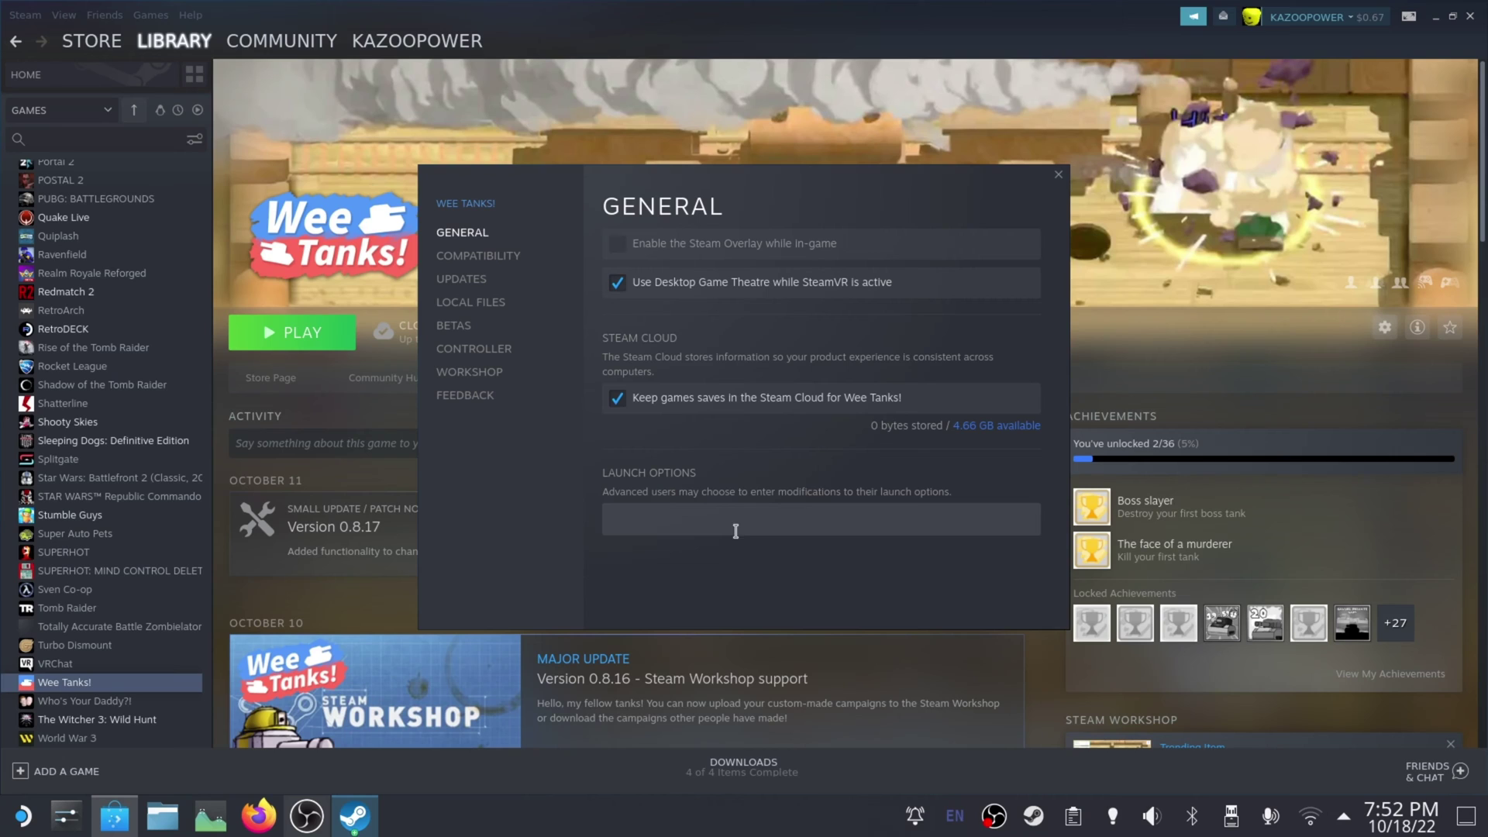
click(1059, 175)
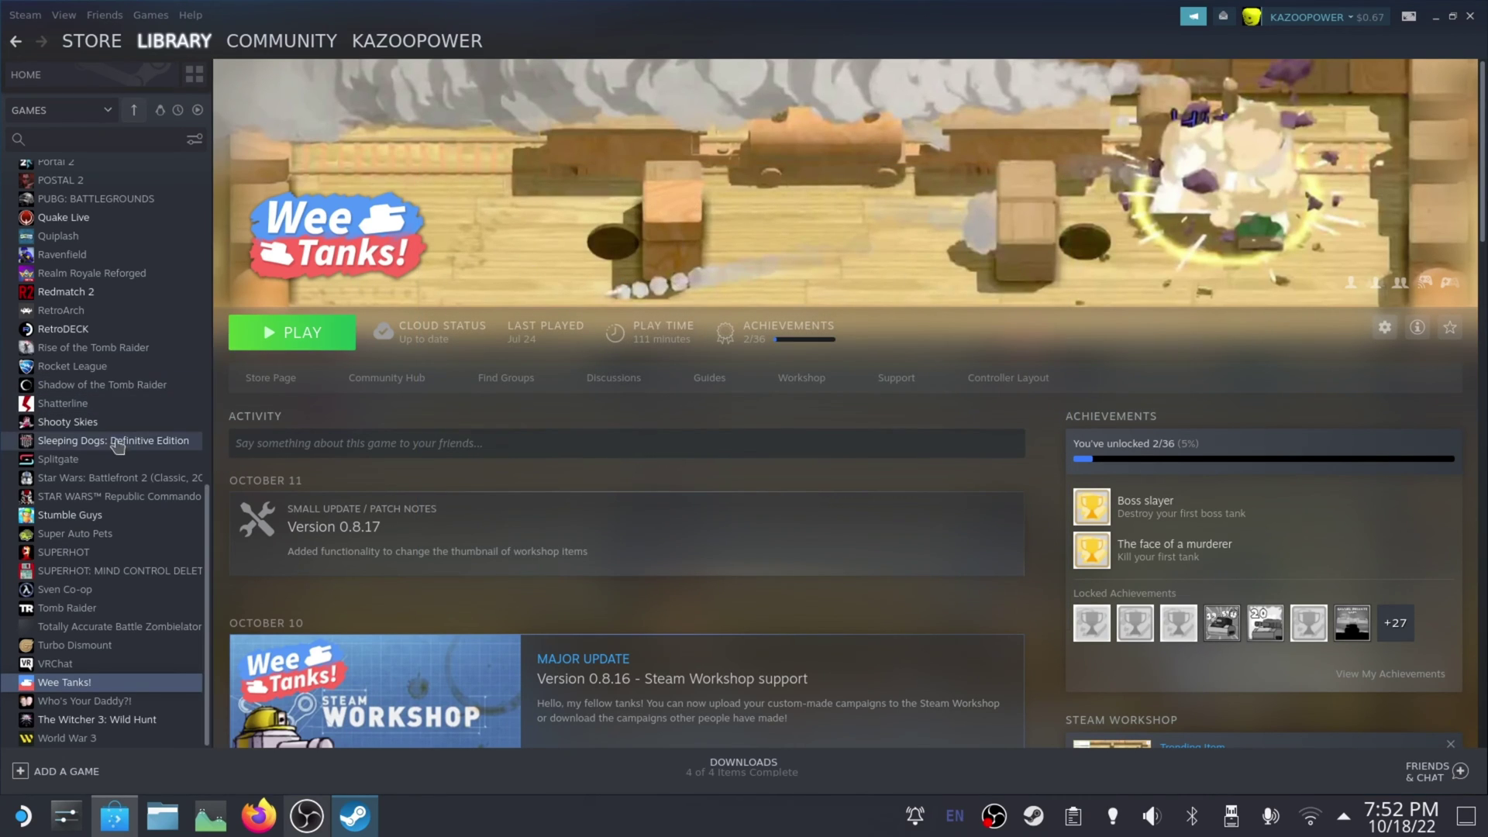
Step: Open the Quake Live game page and its Properties dialog
scroll(128, 504, up, 6)
scroll(116, 465, up, 3)
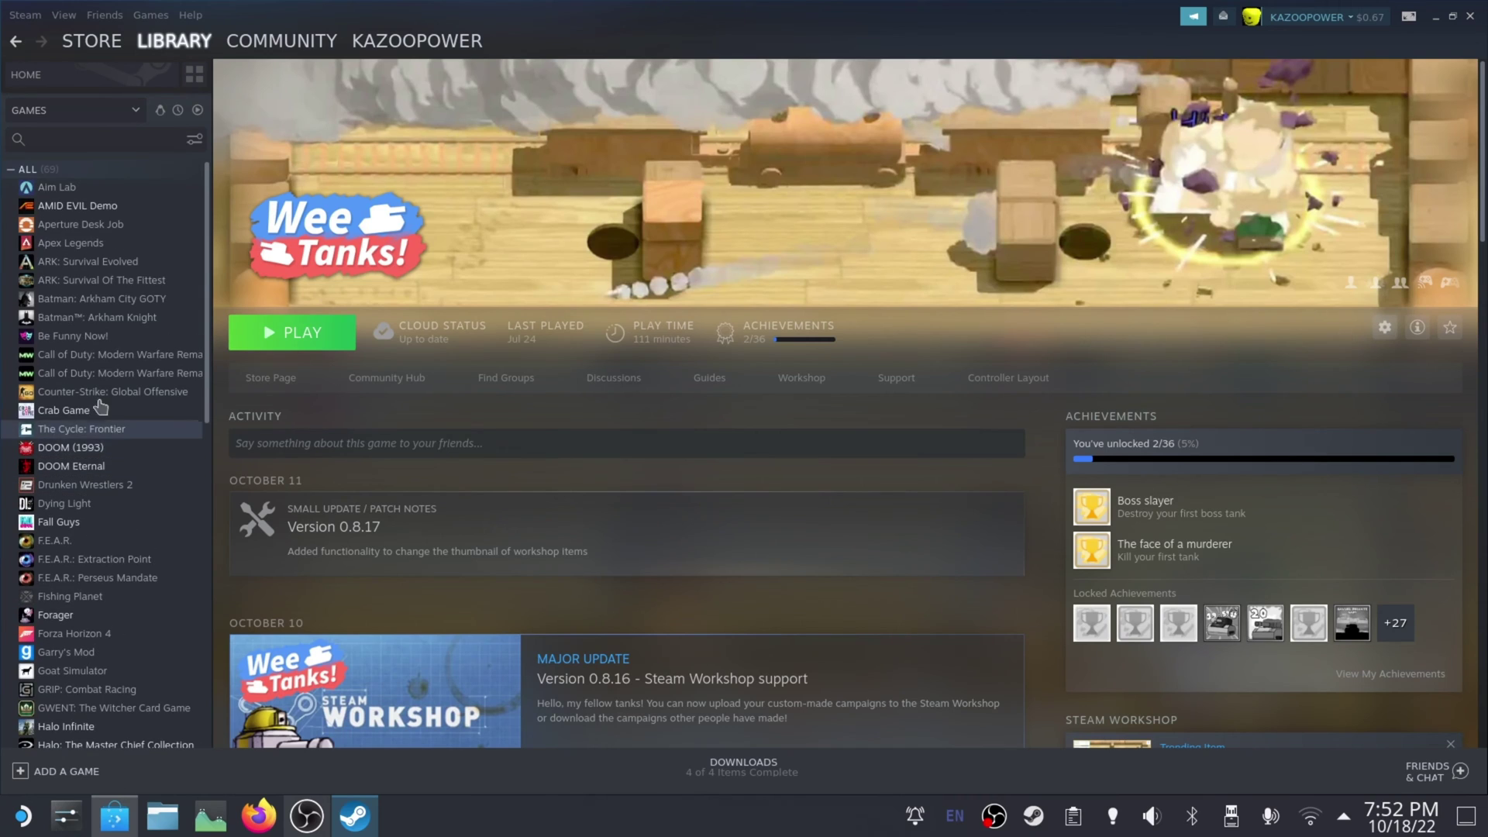
scroll(104, 481, down, 6)
scroll(105, 616, down, 3)
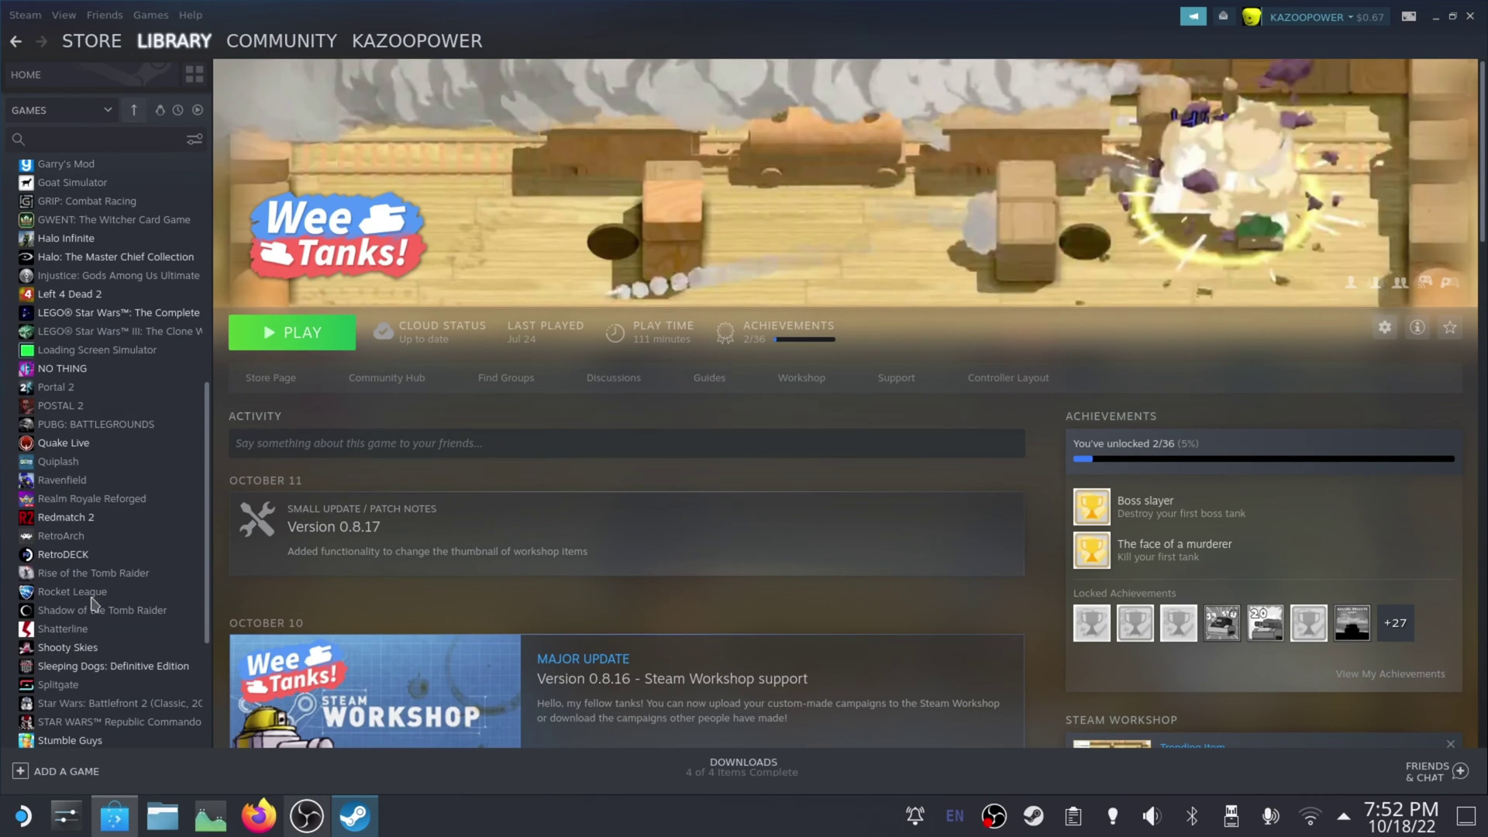
click(64, 442)
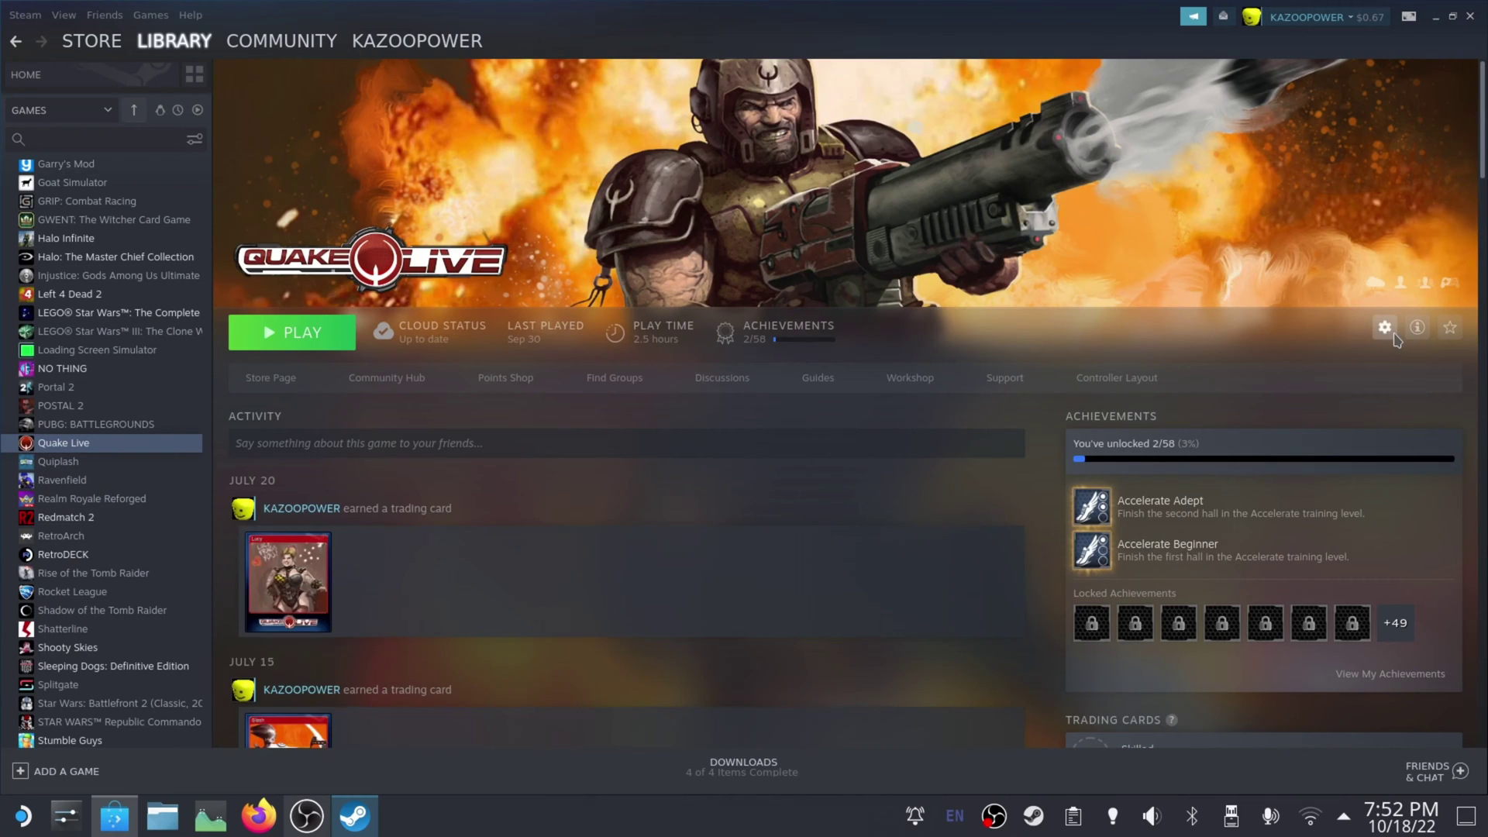
click(1384, 327)
click(1410, 416)
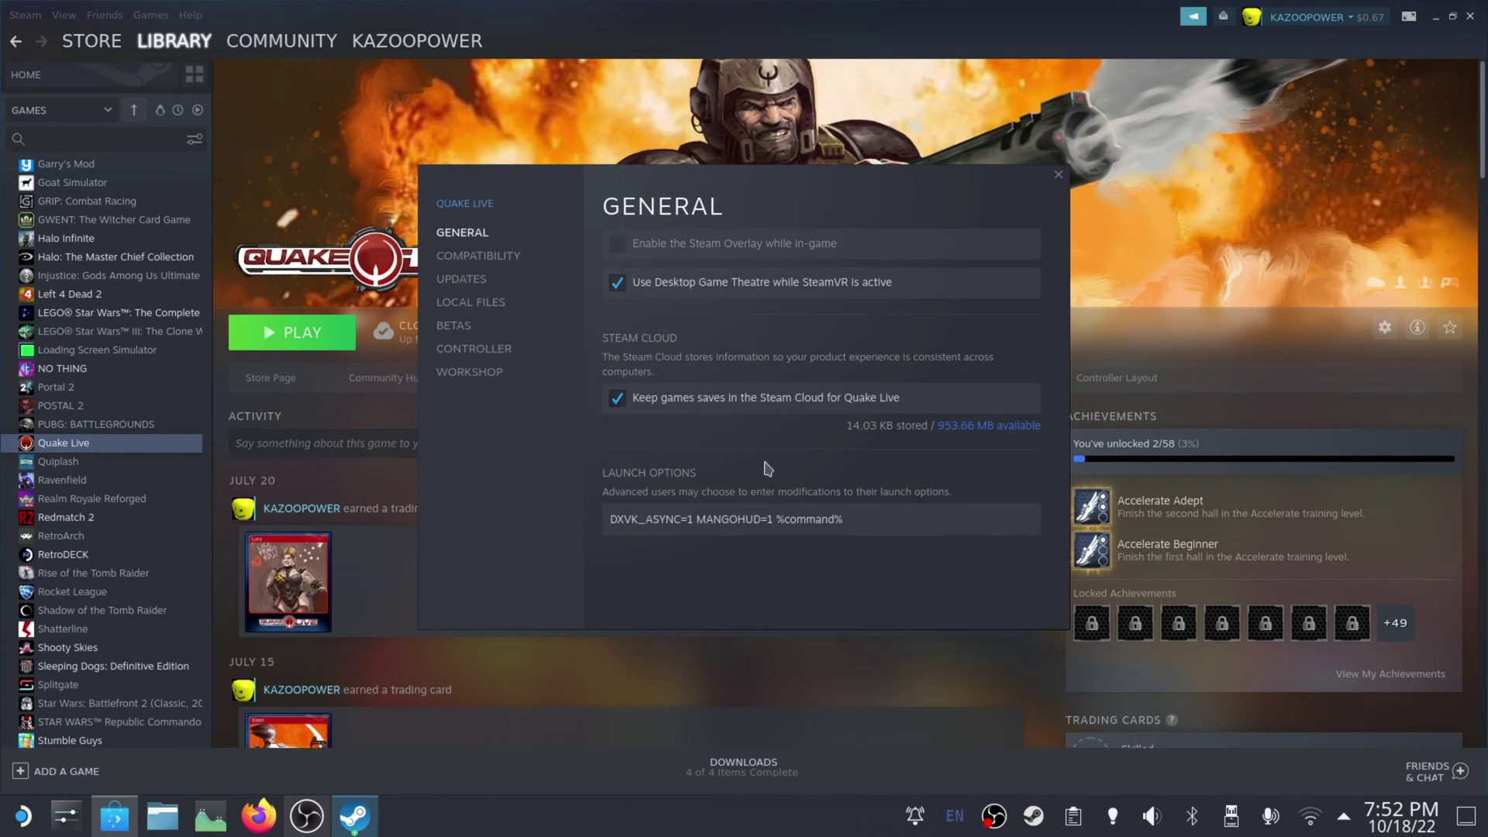
Step: Copy Quake Live's launch options 'DXVK_ASYNC=1 MANGOHUD=1 %command%' and close the dialog
click(874, 518)
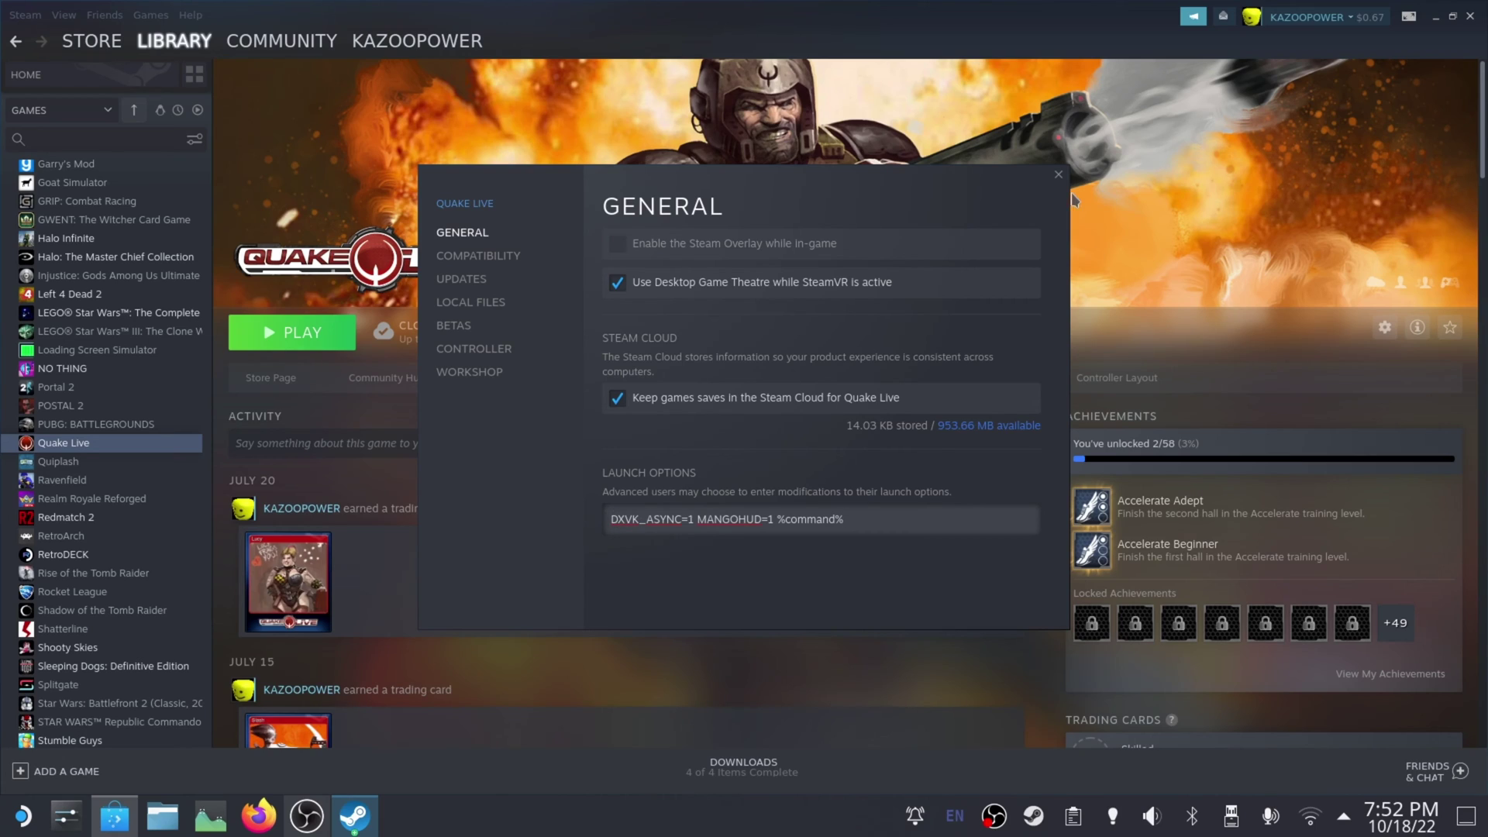
drag(611, 519, 1067, 531)
key(ctrl+c)
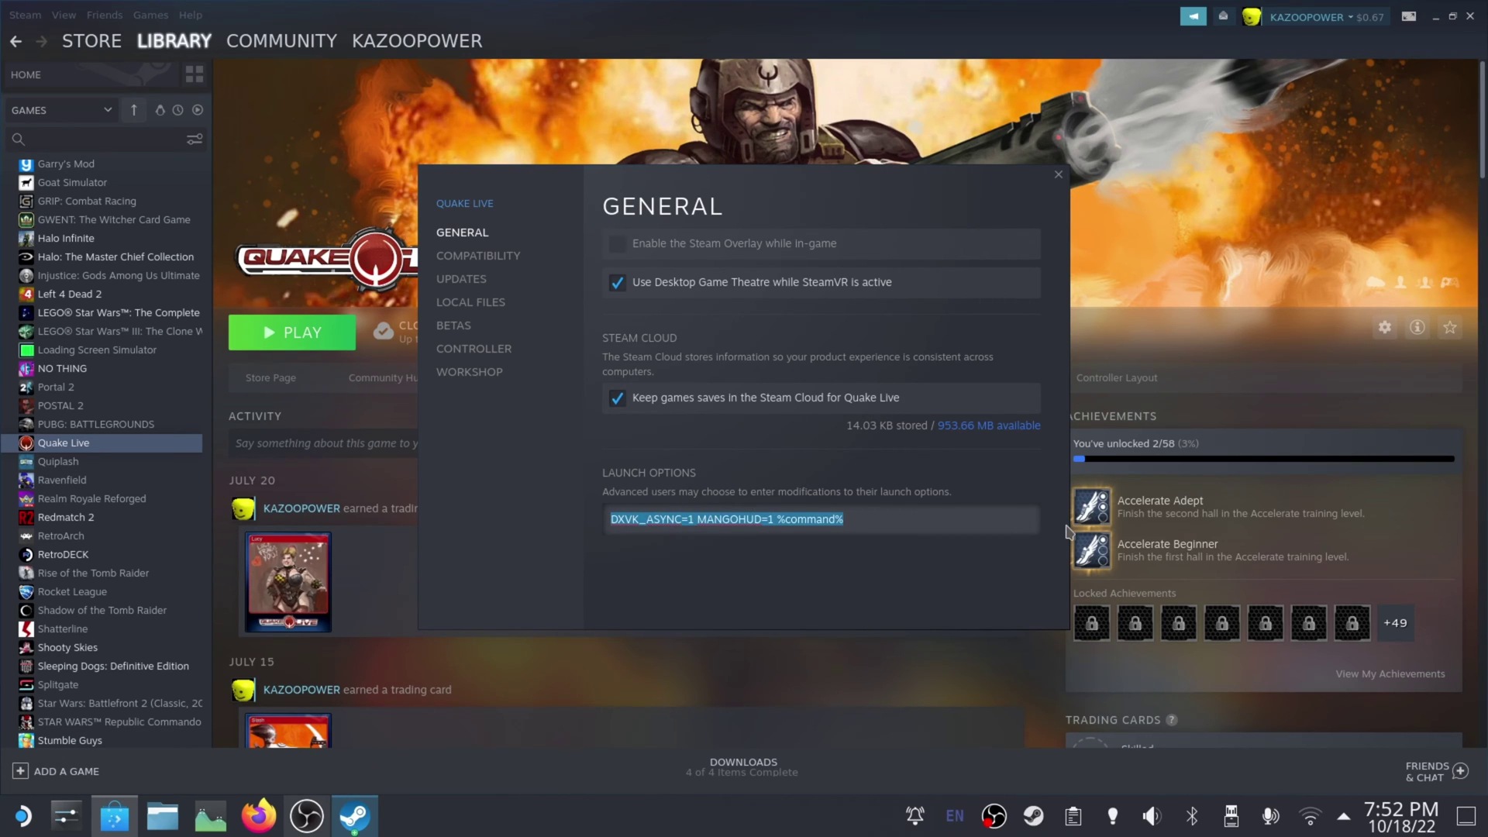
click(1057, 175)
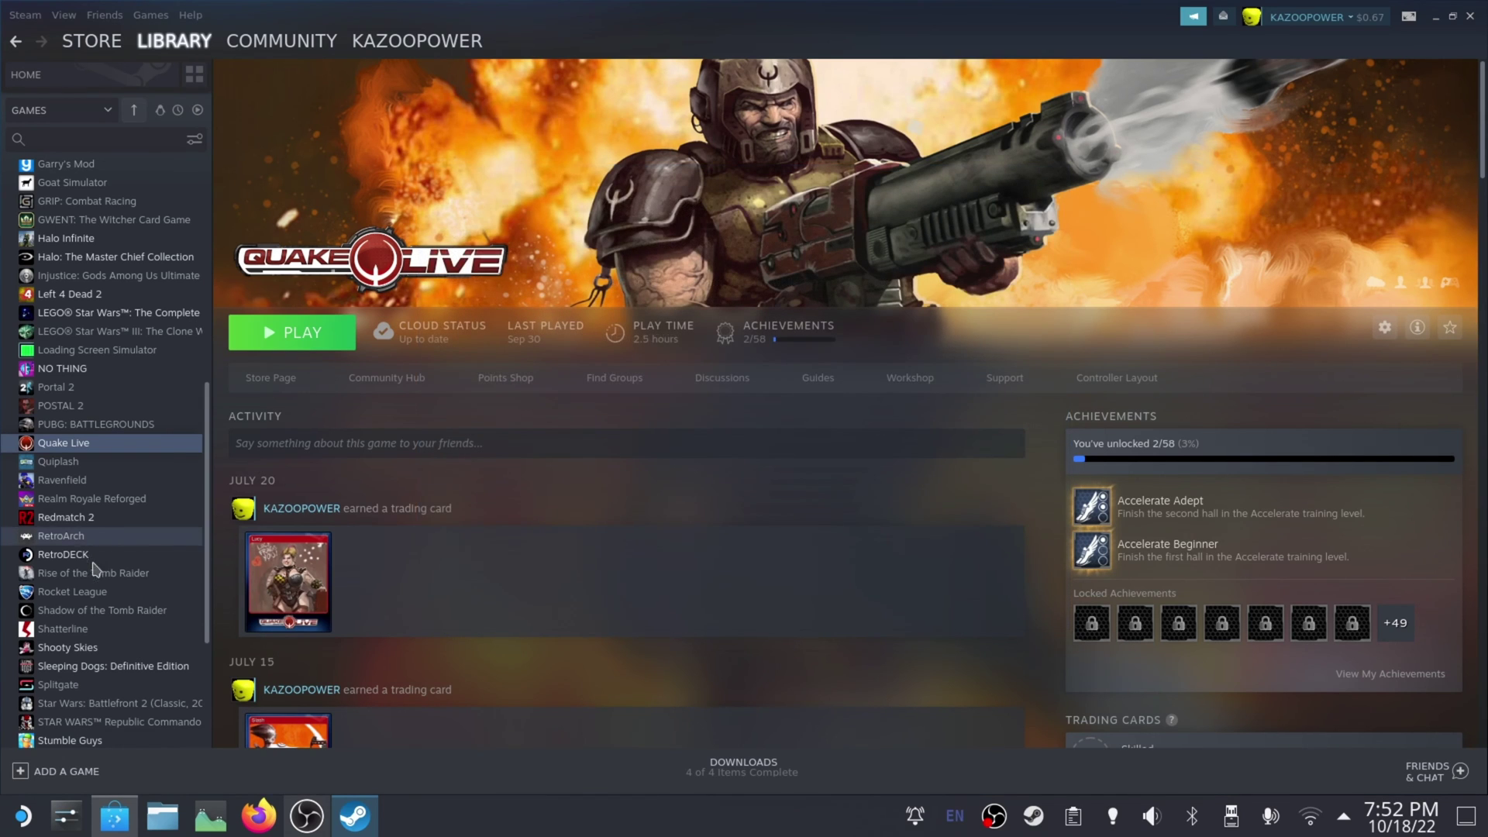
scroll(93, 570, down, 3)
Step: Paste the copied line into Wee Tanks!'s launch options, trimmed to 'DXVK_ASYNC=1 %command%'
click(66, 682)
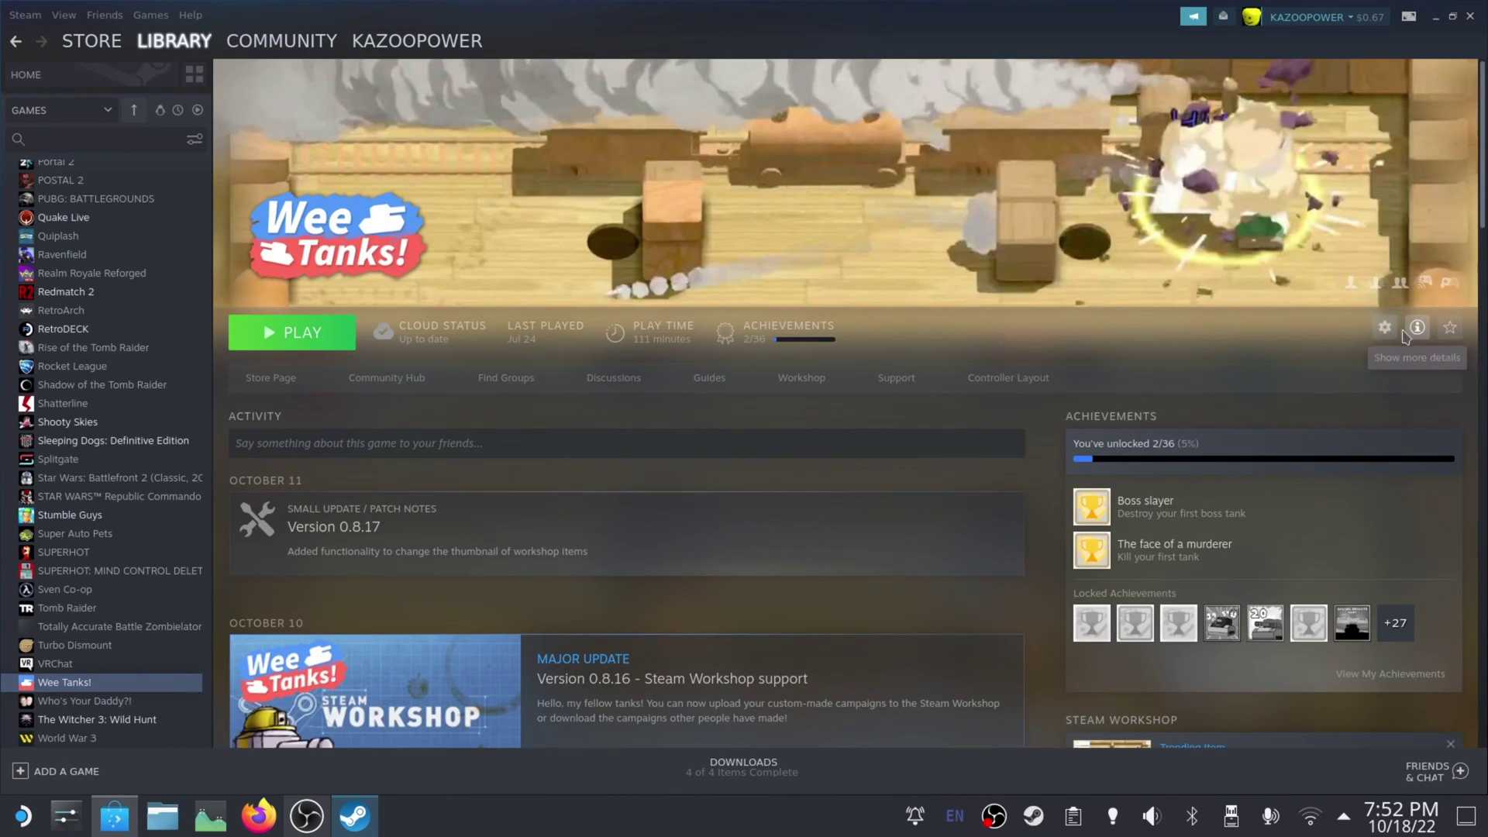
click(1385, 327)
click(1410, 412)
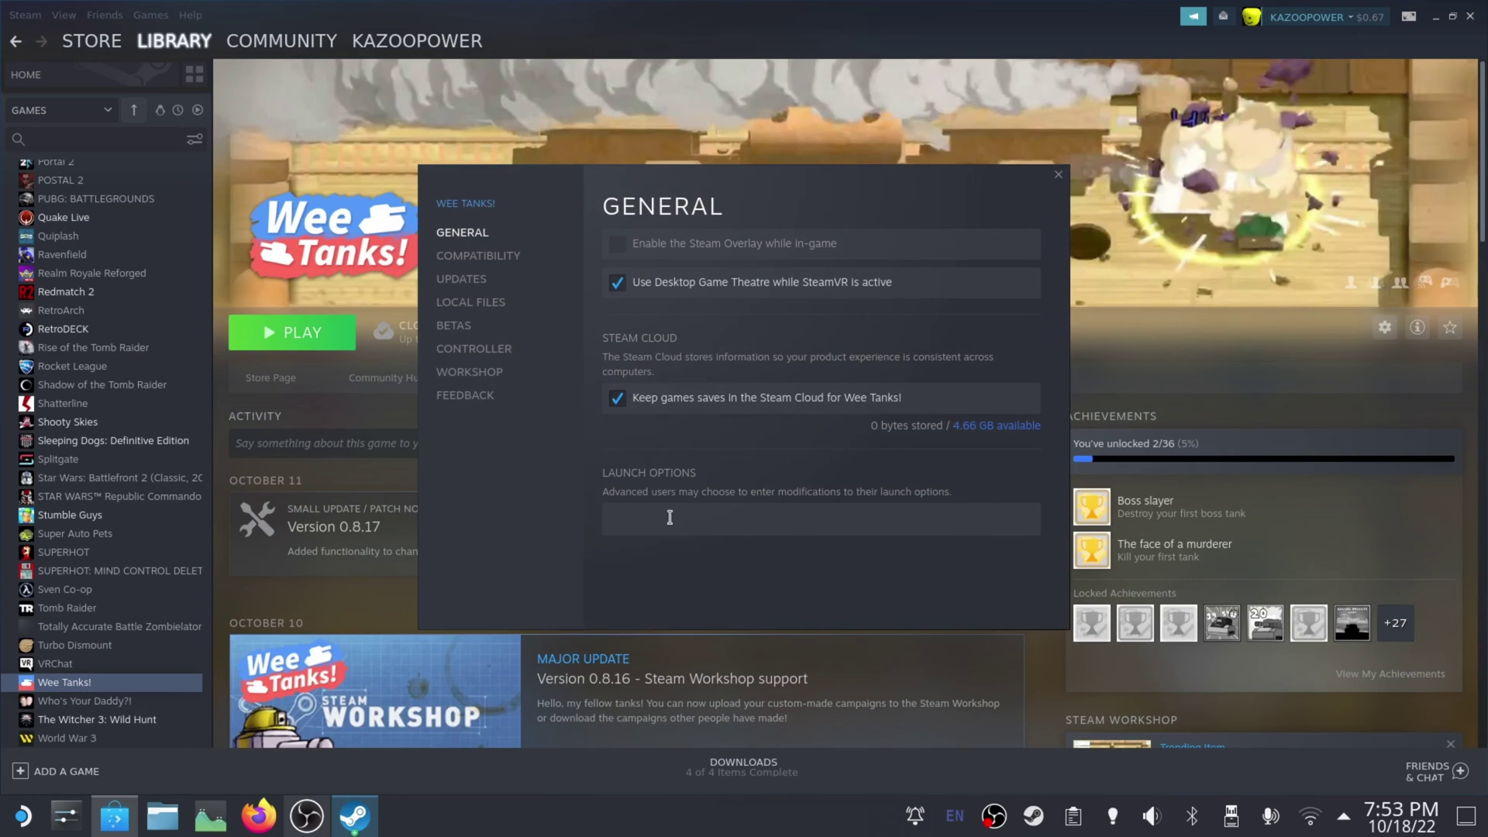
click(669, 517)
key(ctrl+v)
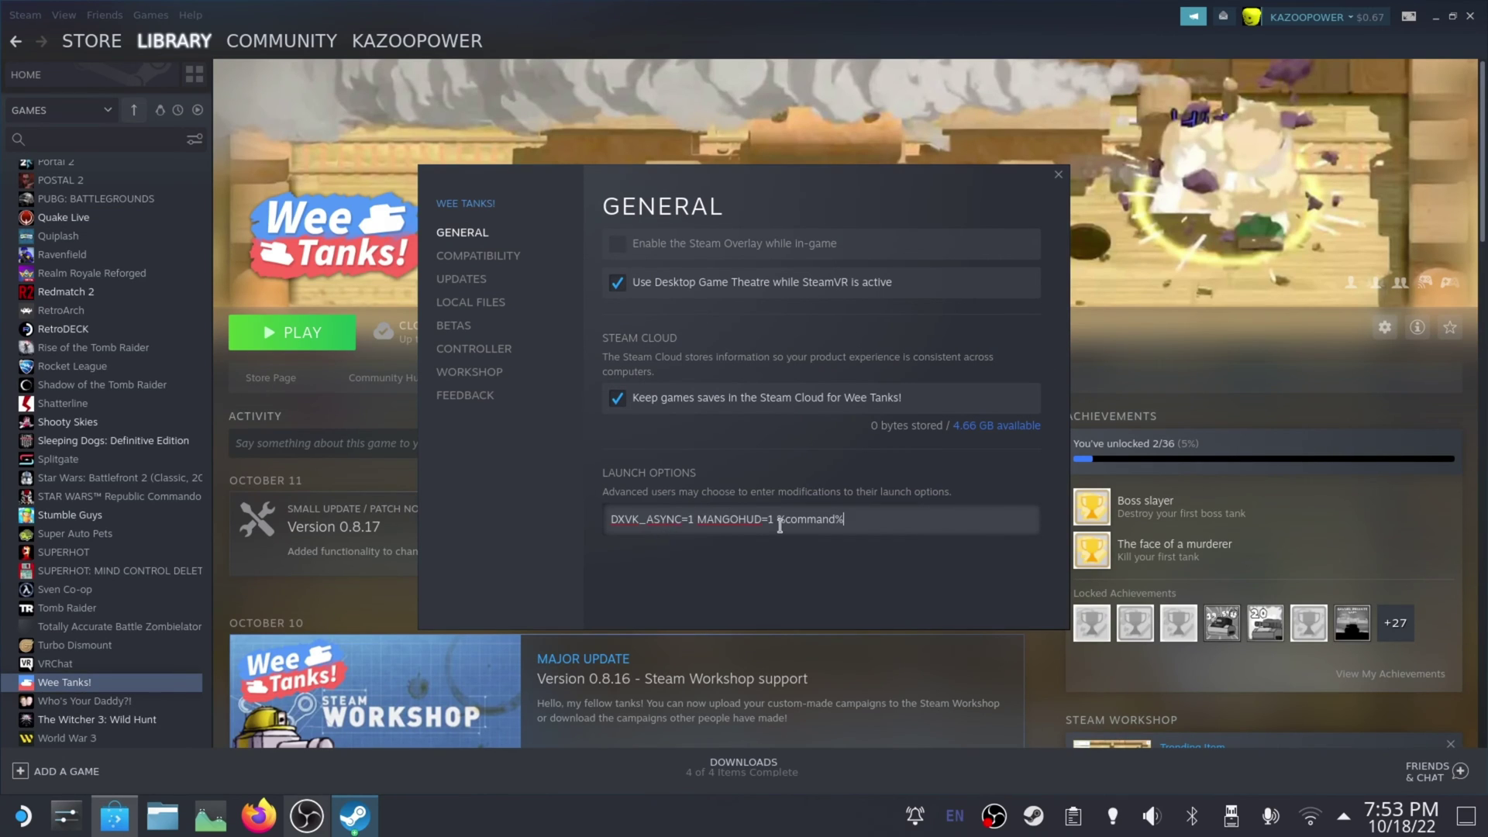
click(774, 519)
key(BackSpace)
key(BackSpace)
key(BackSpace)
key(BackSpace)
key(BackSpace)
key(BackSpace)
key(BackSpace)
key(BackSpace)
key(BackSpace)
key(BackSpace)
key(BackSpace)
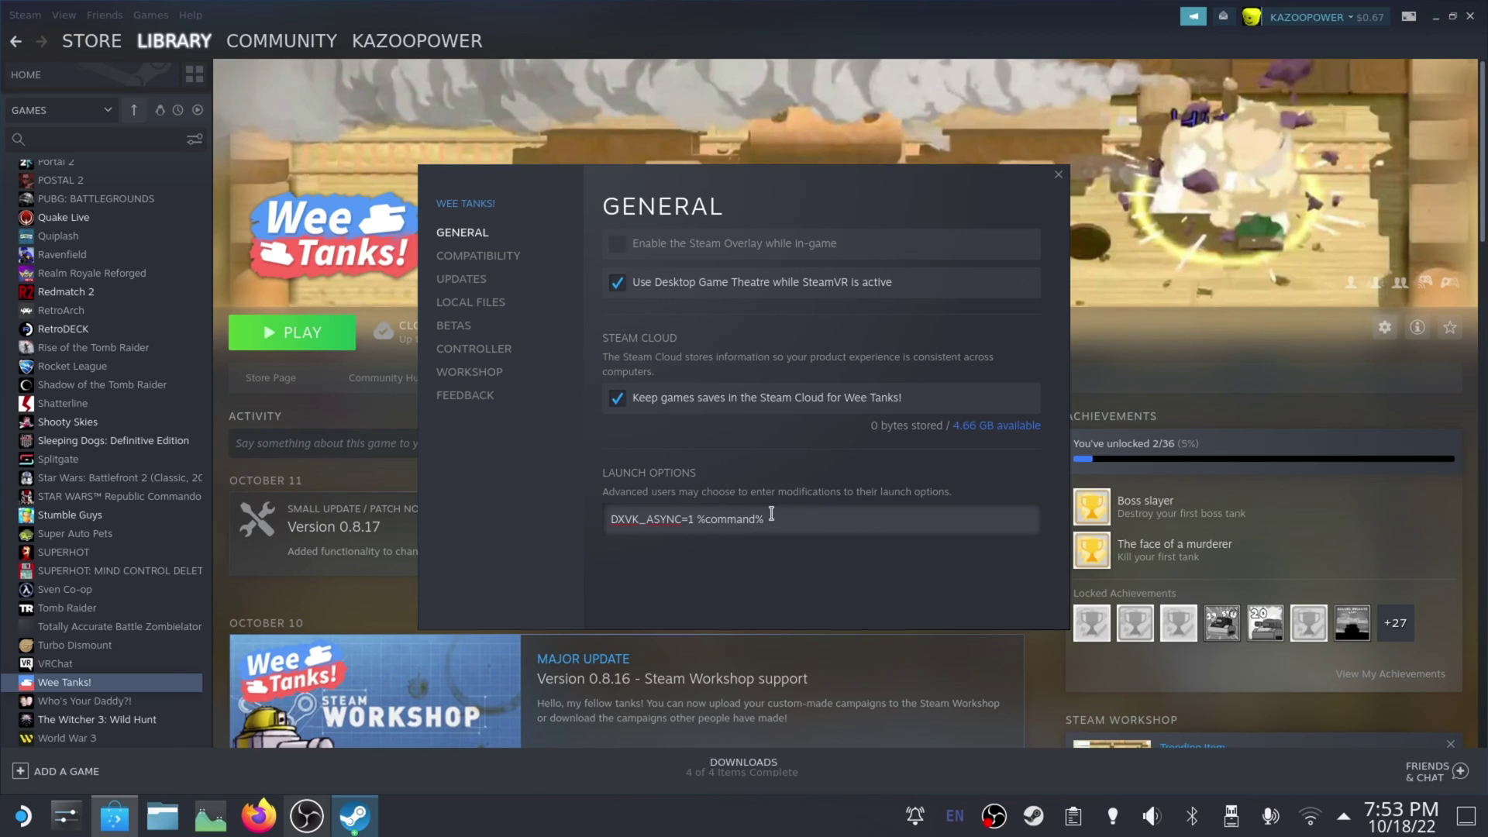